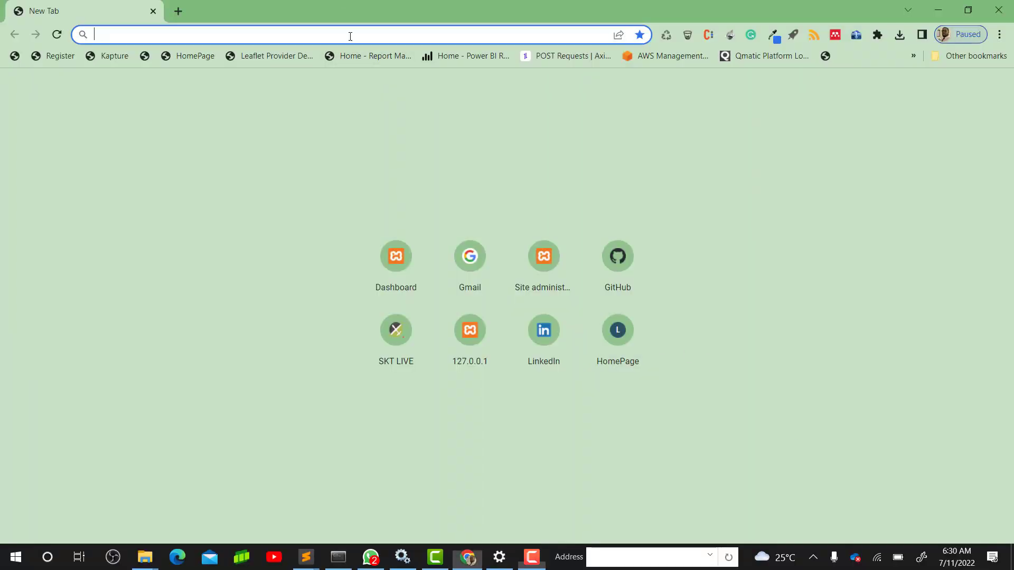
- Search Google for 'geoserver' and open the official geoserver.org website
type("geoserver")
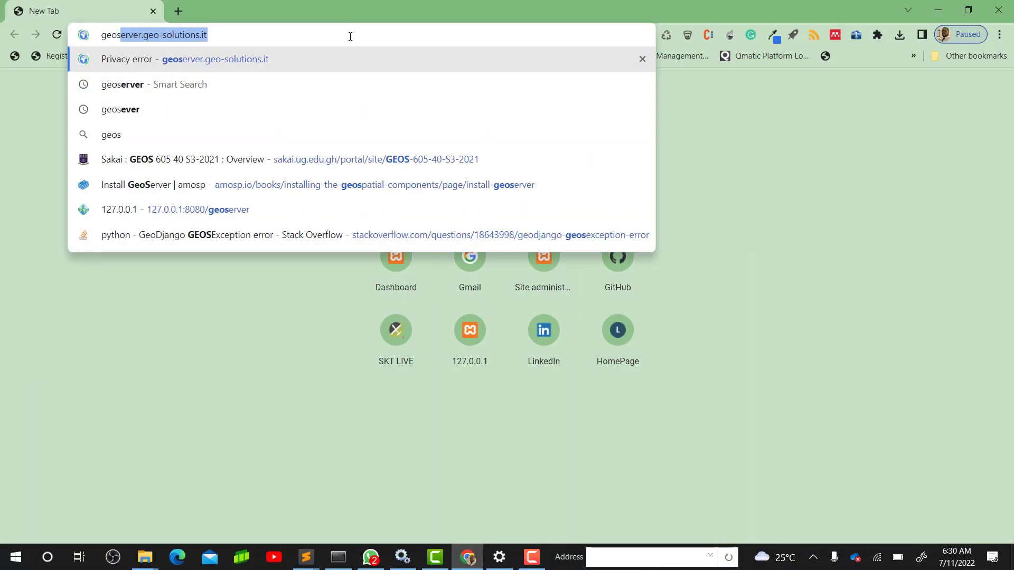
key("Delete")
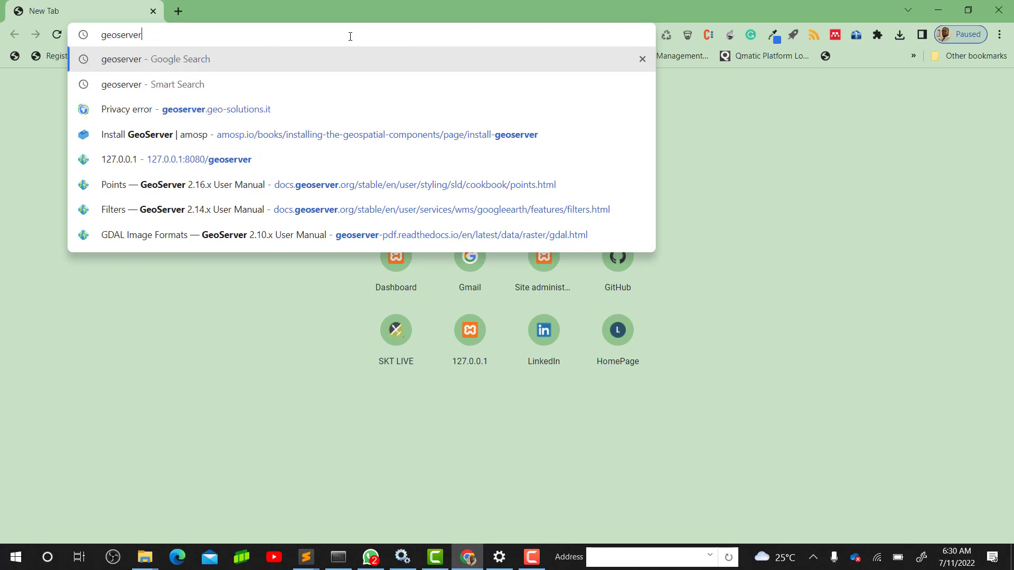
key("Return")
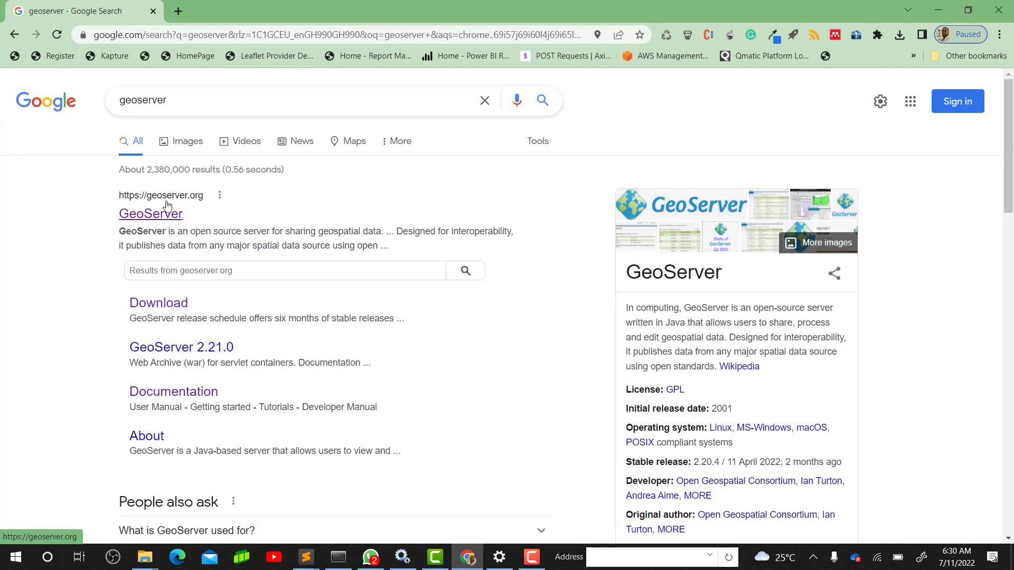
left_click(165, 217)
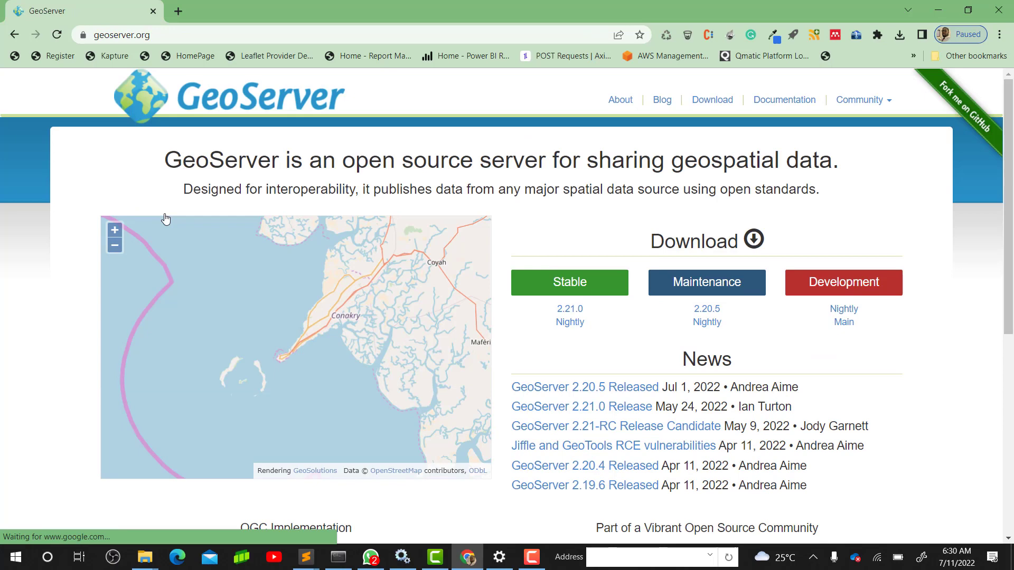
- Open the User Manual's Installation page and read its Java 8 or Java 11 warning
left_click(791, 103)
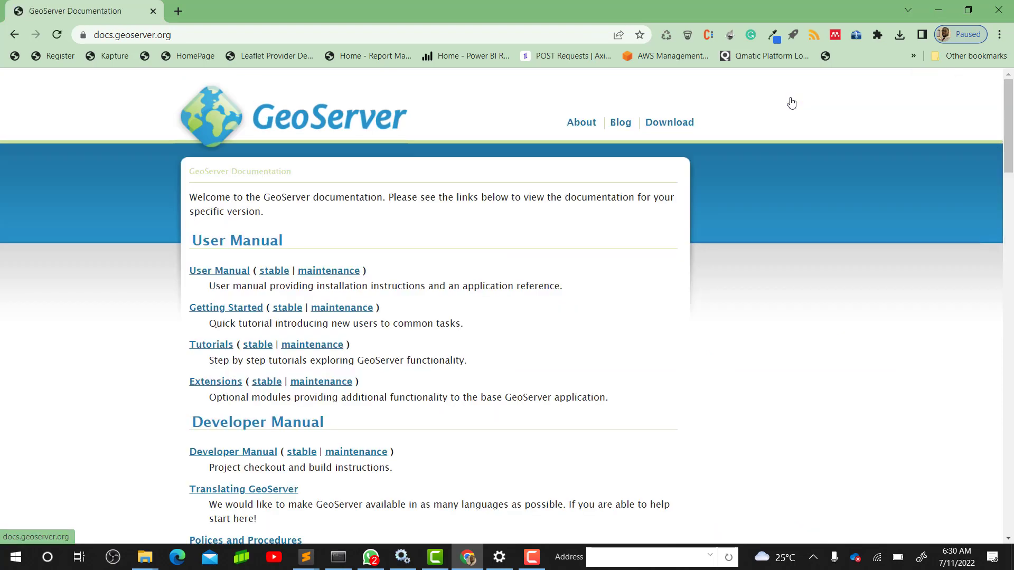
left_click(230, 273)
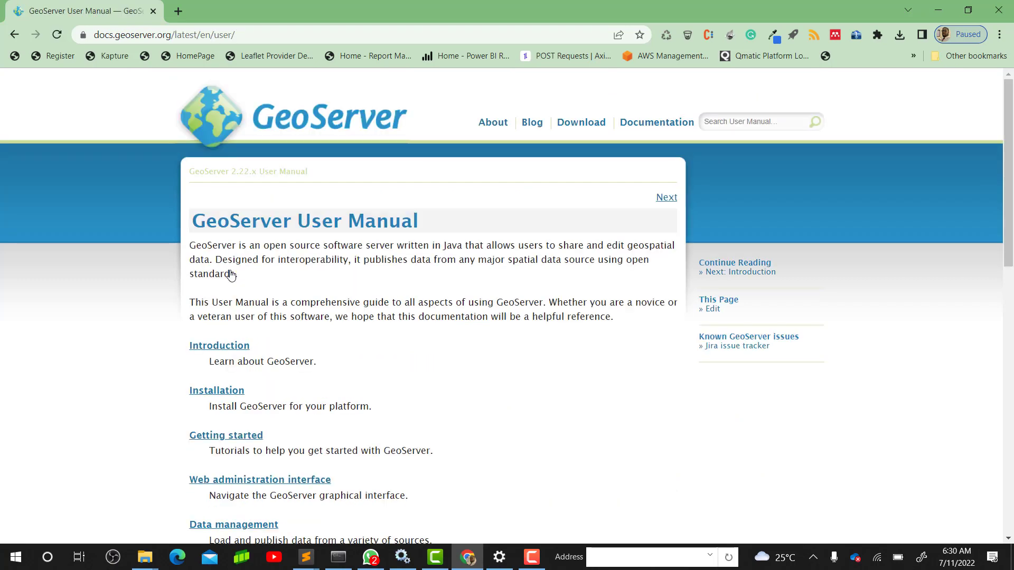
left_click(223, 393)
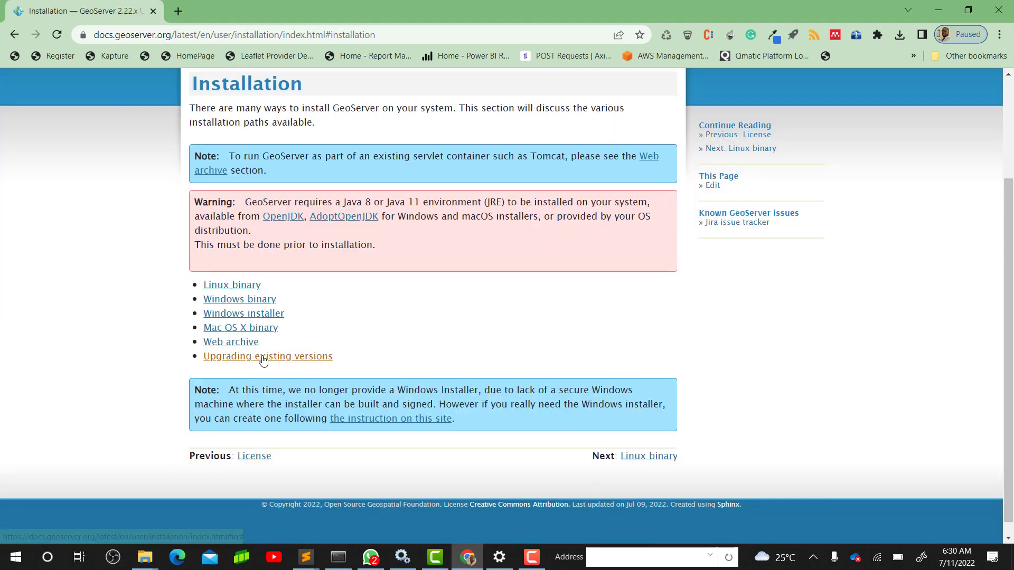
scroll(380, 262, "up", 1)
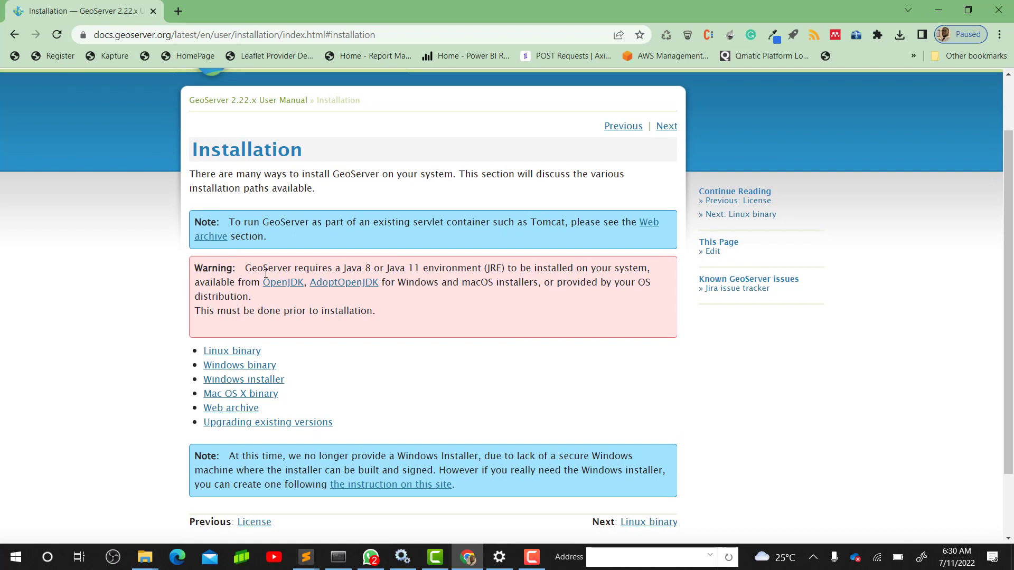
scroll(265, 273, "down", 1)
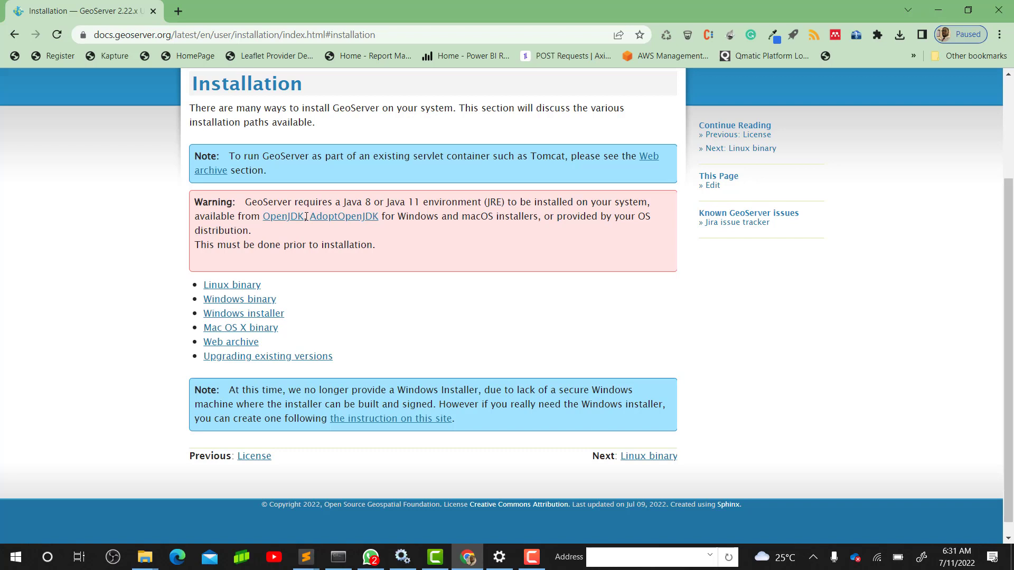
- Follow the Java link to the AdoptOpenJDK site and scroll through it
left_click(343, 221)
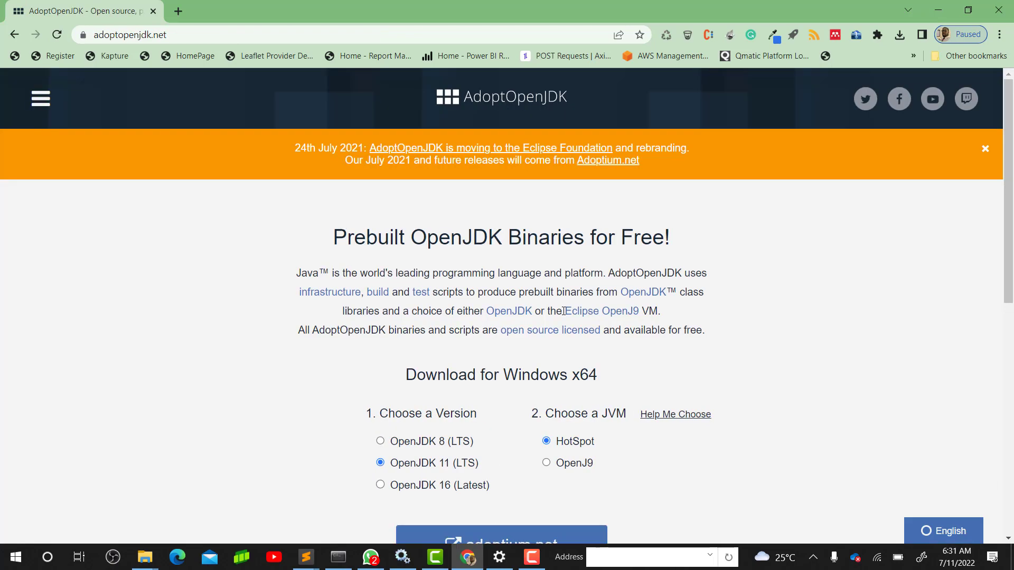
scroll(555, 384, "down", 1)
scroll(556, 384, "down", 2)
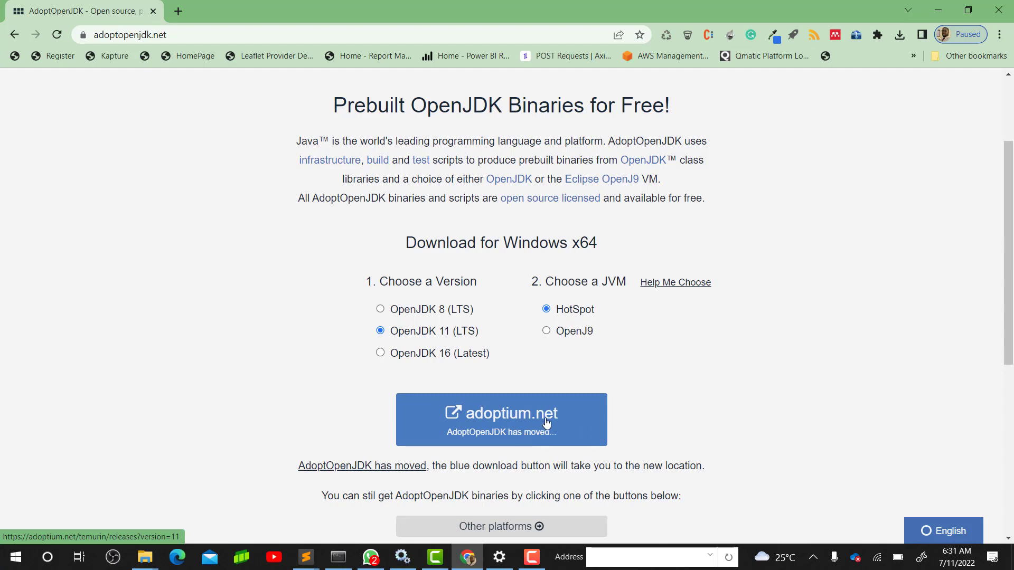
- Open Adoptium's Temurin 11 releases and locate the Windows x64 jdk-11.0.15+10 row
left_click(510, 429)
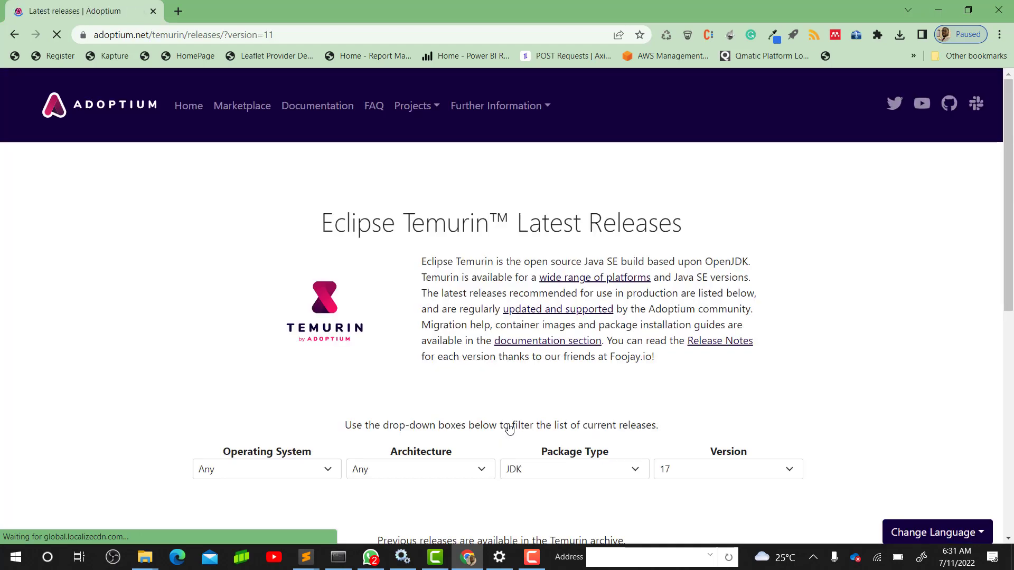
scroll(855, 410, "down", 5)
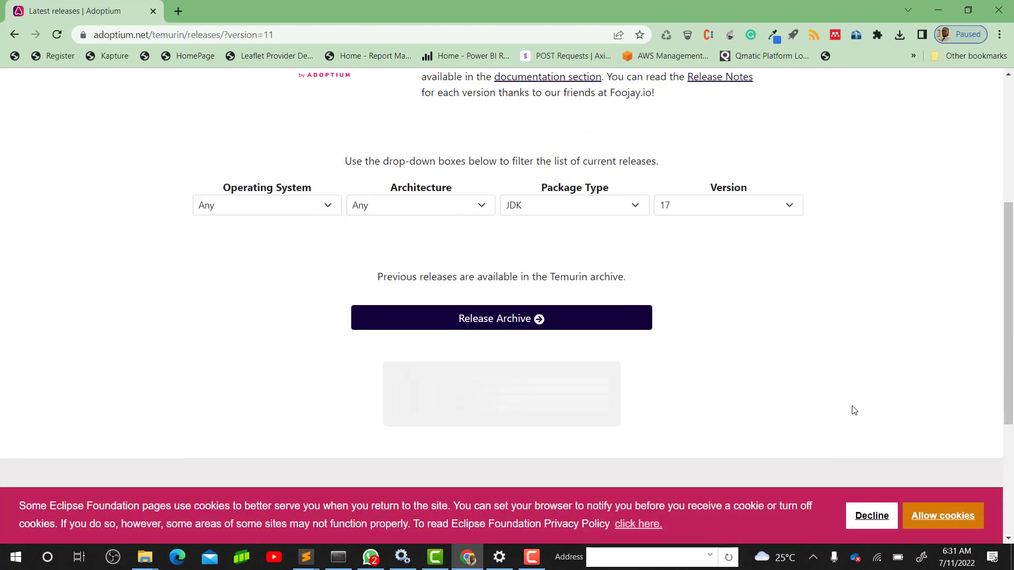
scroll(876, 301, "down", 5)
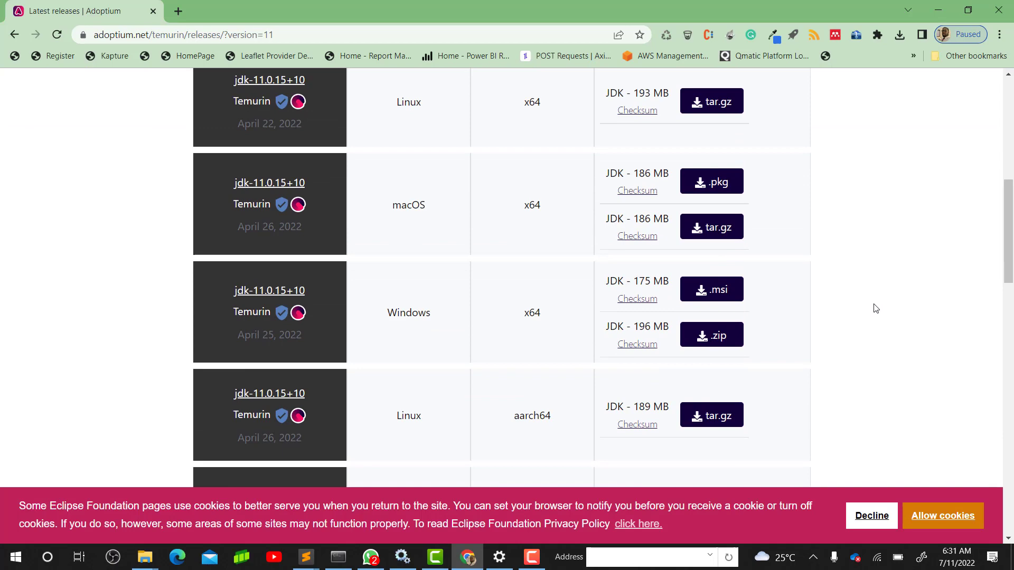
scroll(859, 360, "down", 3)
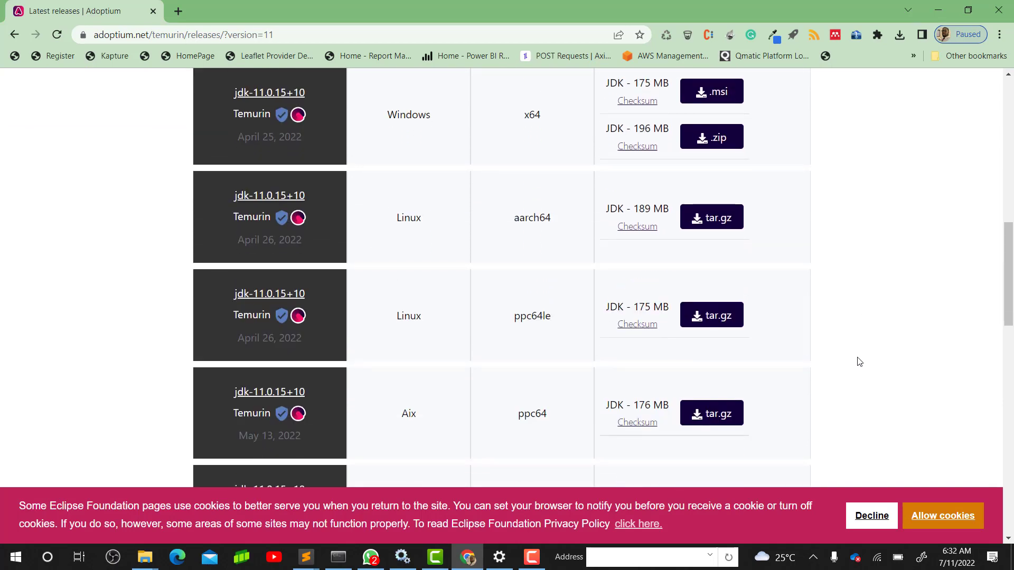
scroll(860, 361, "up", 4)
scroll(859, 361, "up", 3)
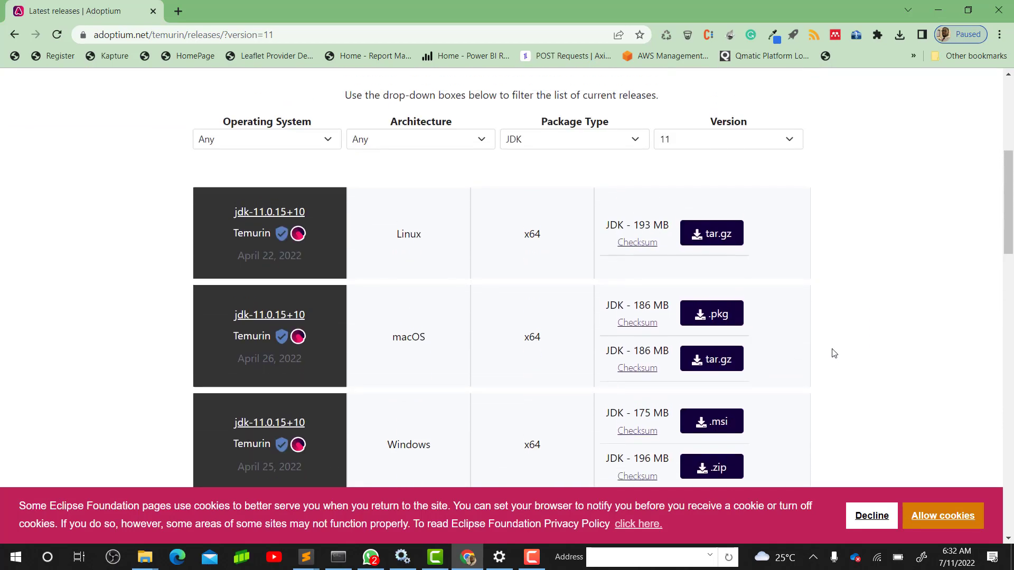
scroll(478, 340, "down", 3)
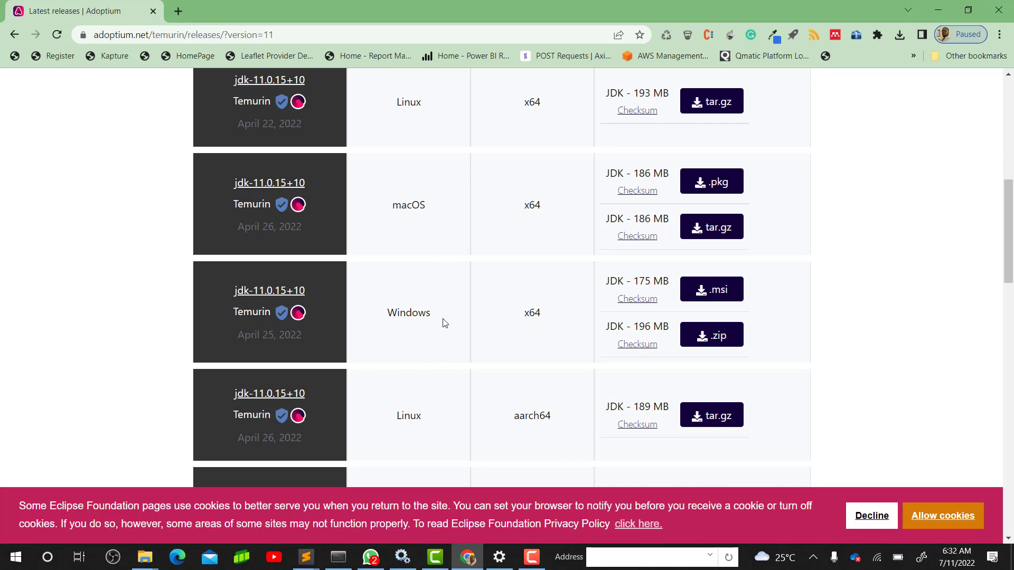
double_click(532, 313)
scroll(561, 372, "down", 5)
scroll(555, 391, "down", 3)
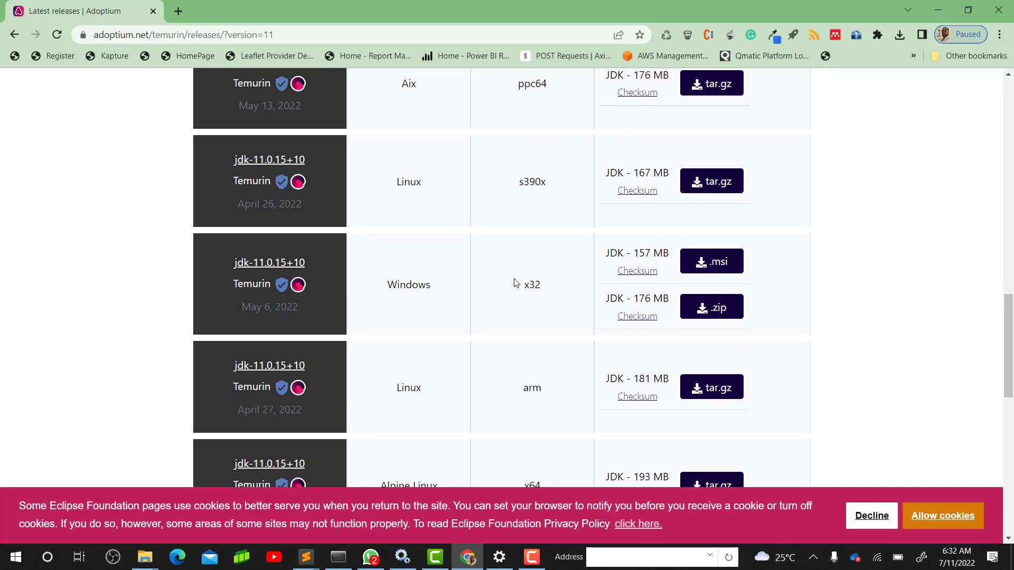
scroll(546, 287, "up", 1)
scroll(547, 288, "up", 7)
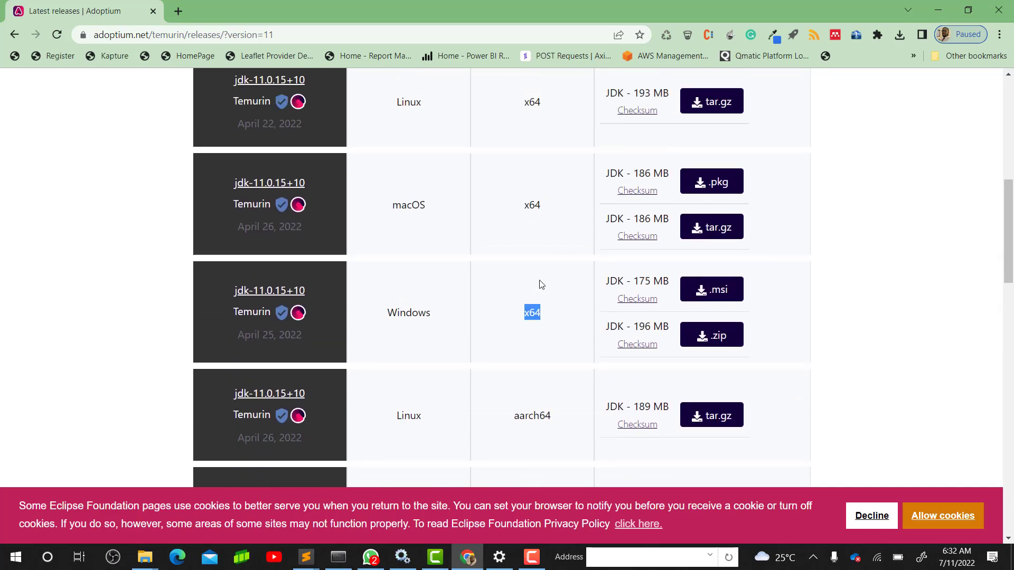
- Download the Windows x64 Temurin JDK 11 .msi and open its Downloads\Programs folder
left_click(713, 295)
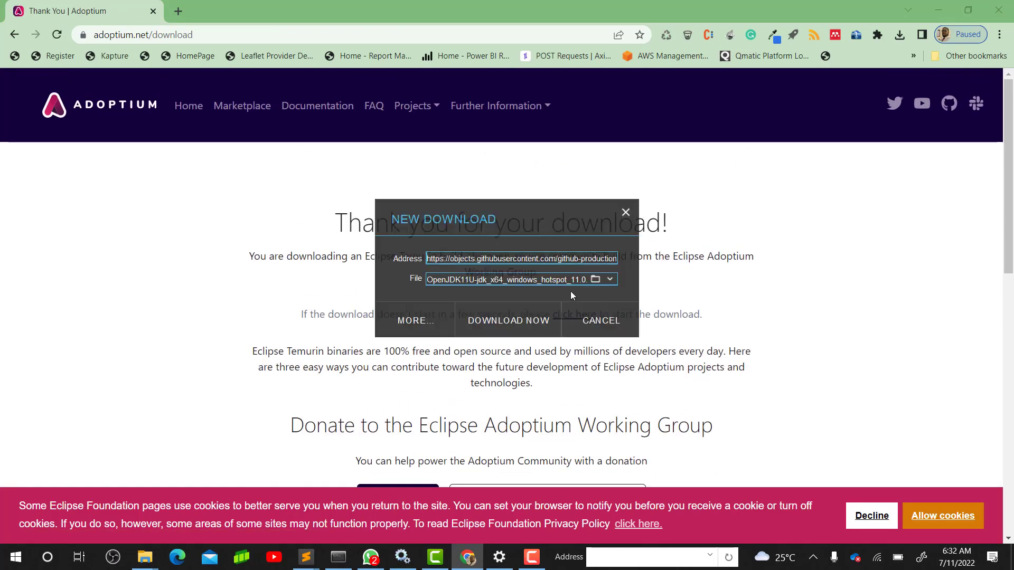
left_click(532, 326)
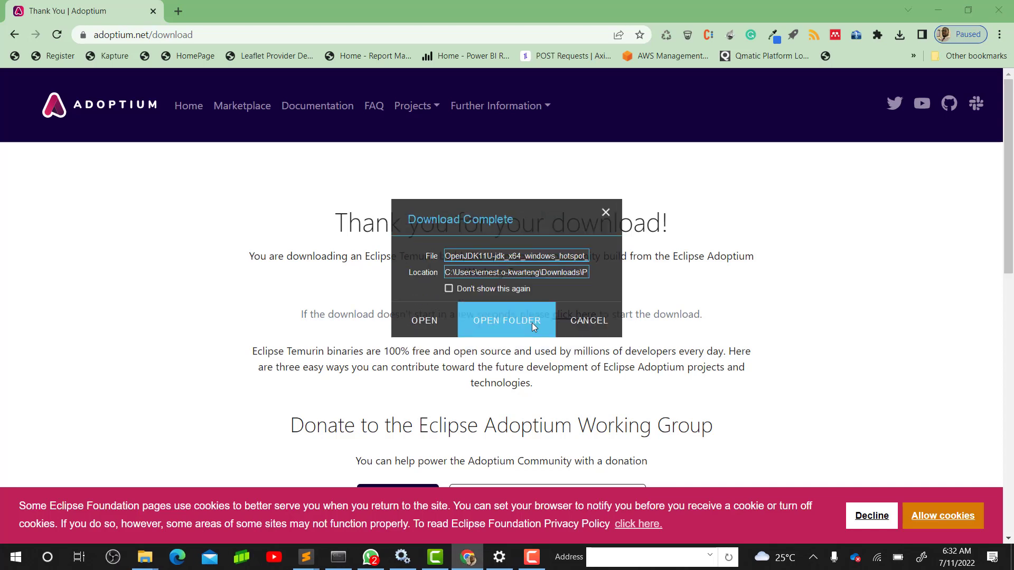
left_click(503, 320)
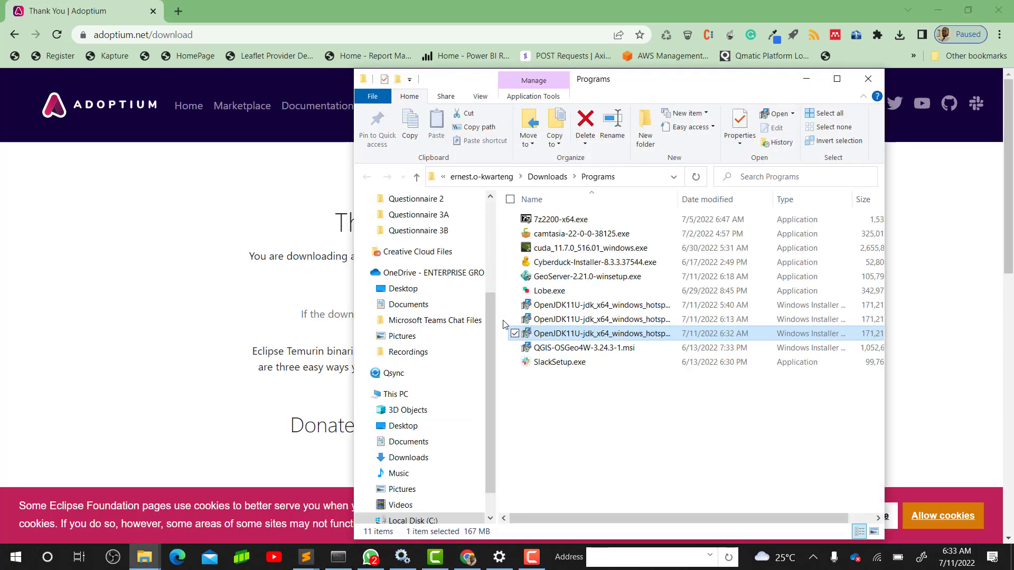
- Run the Temurin JDK 11.0.15+10 x64 installer with default features and location
double_click(586, 341)
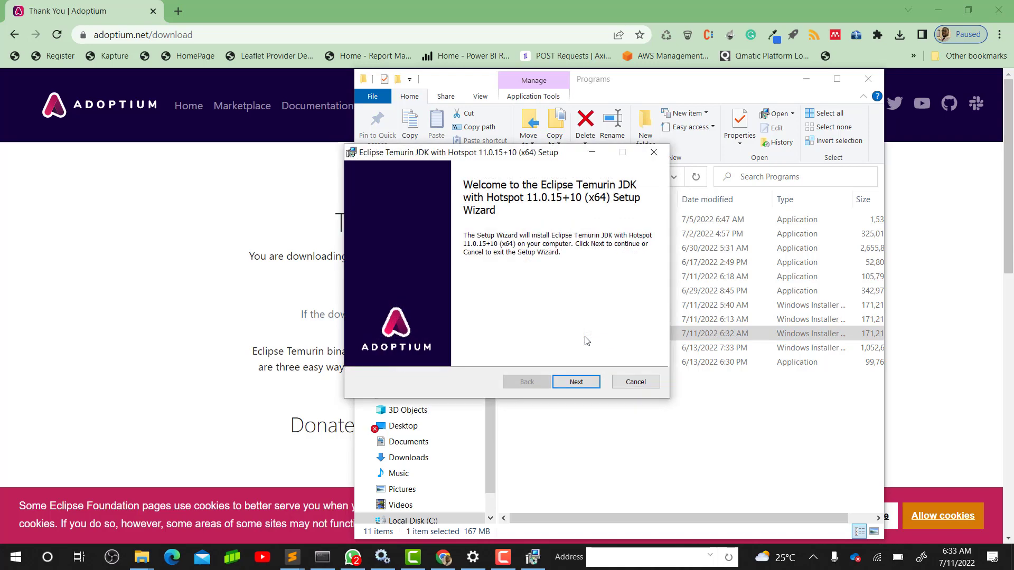
left_click(587, 384)
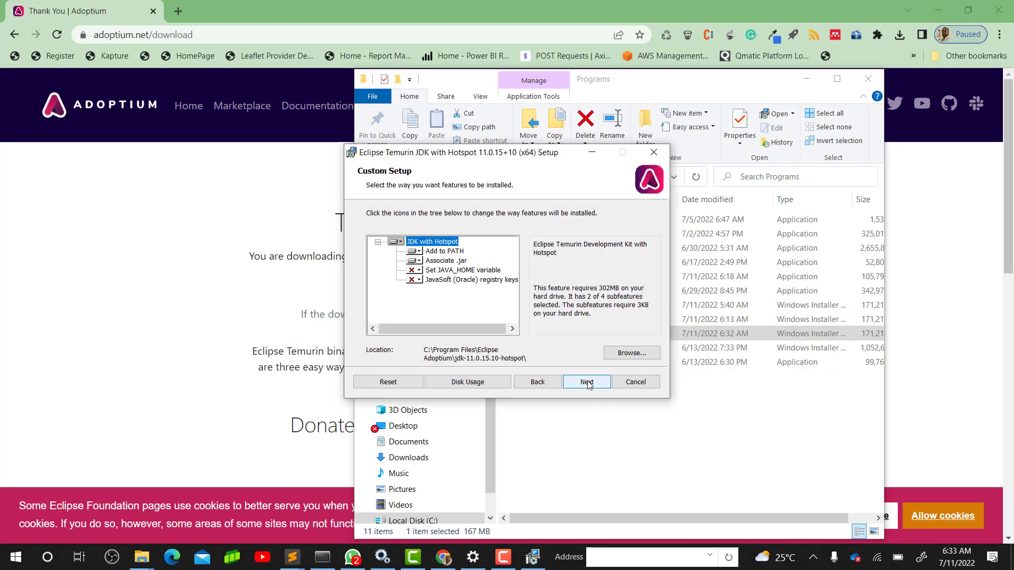
left_click(587, 382)
left_click(588, 382)
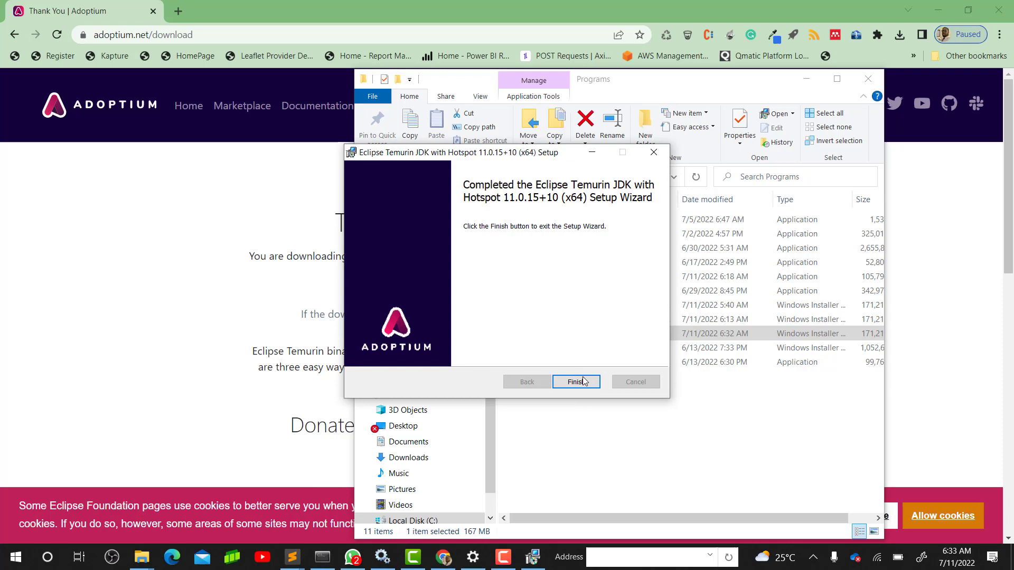
left_click(579, 383)
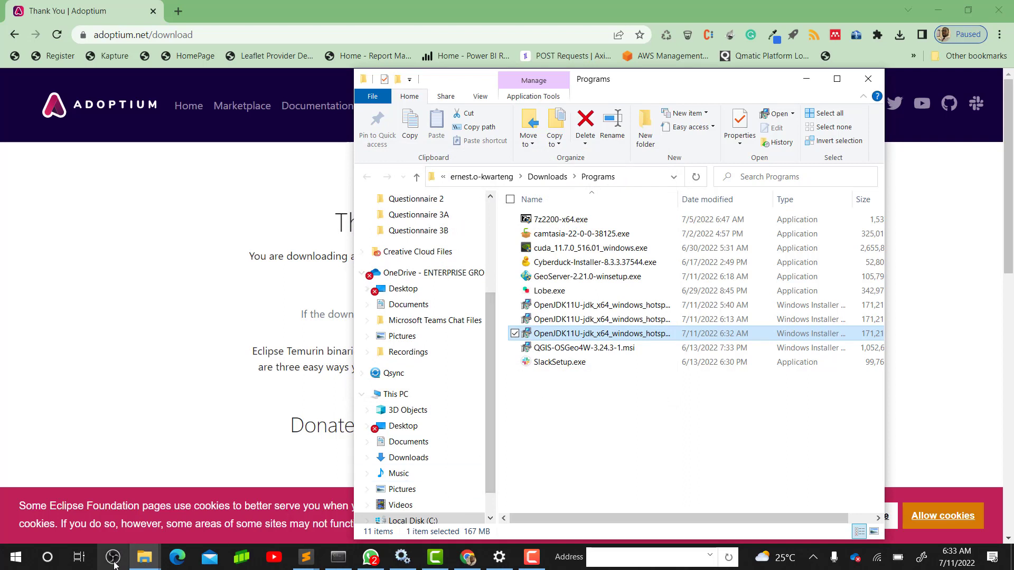
- Run java -version in Command Prompt, confirming OpenJDK 11.0.15 Temurin, then return to Chrome
left_click(16, 561)
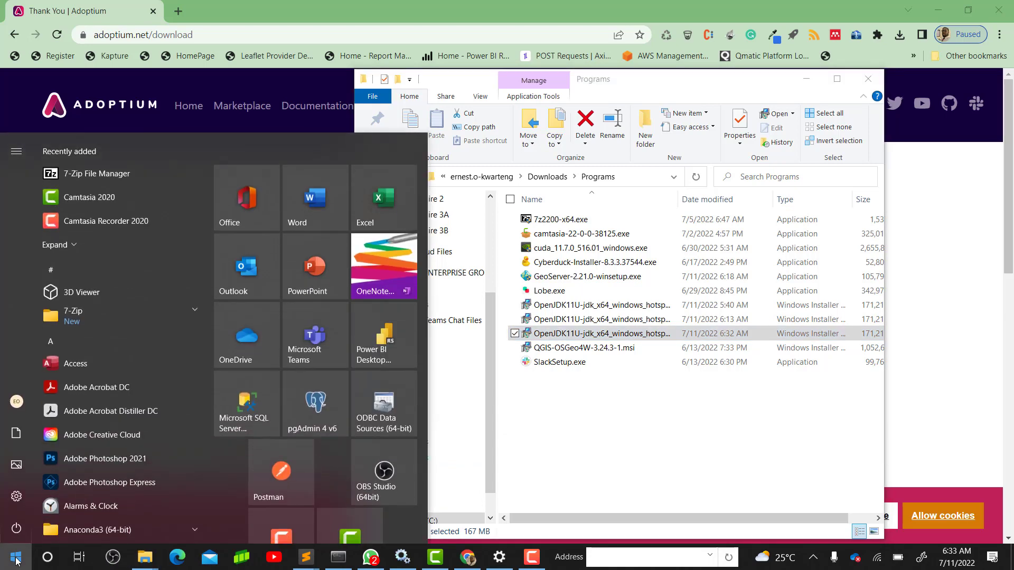
type("ter")
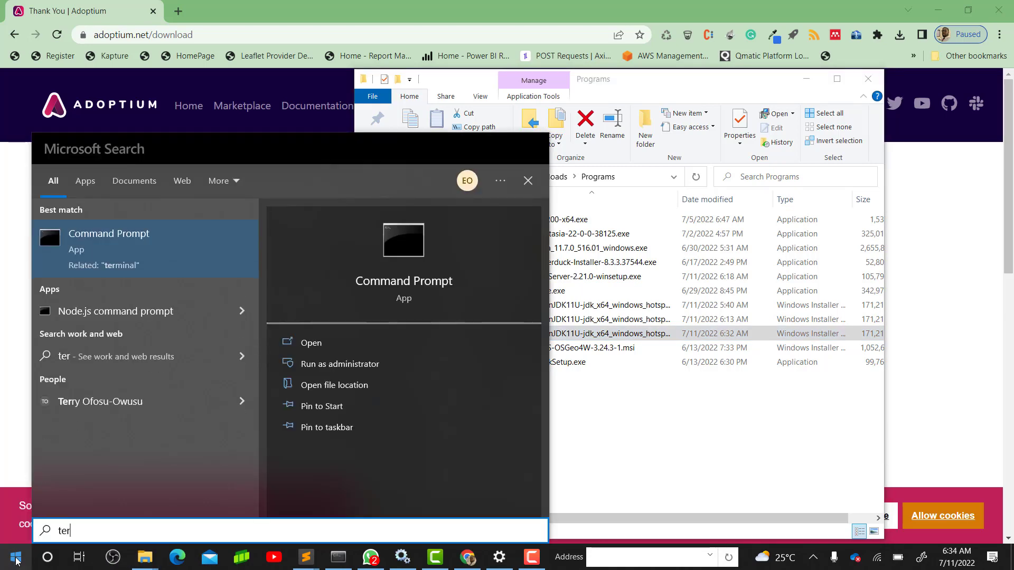
left_click(162, 249)
left_click(294, 168)
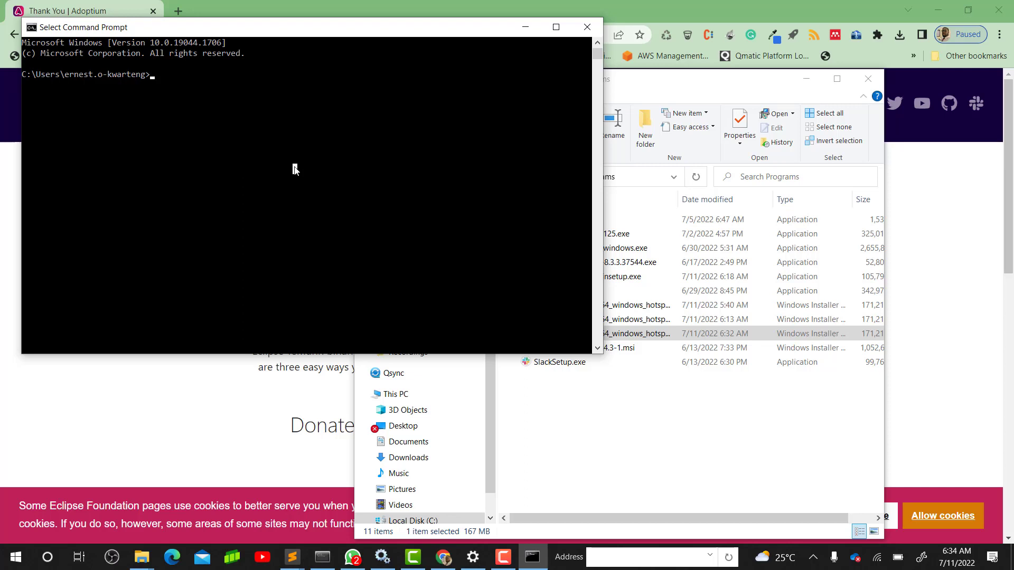
type("java - version")
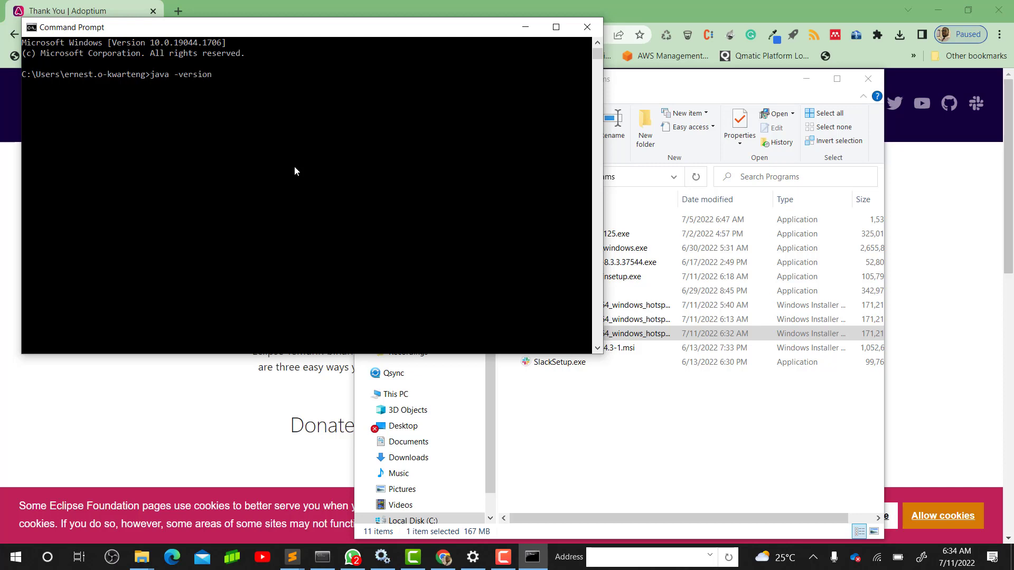
key("Return")
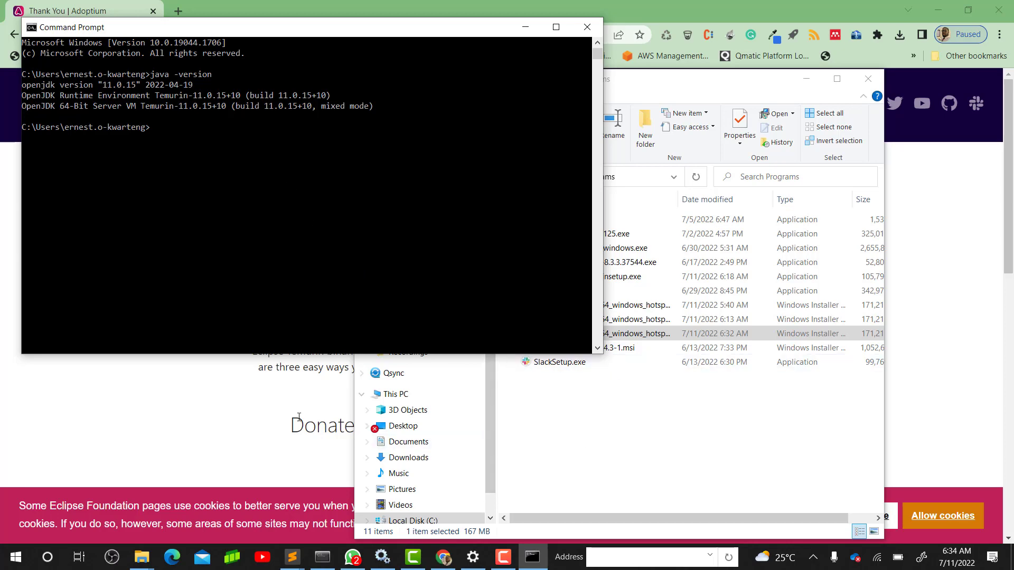
left_click(212, 417)
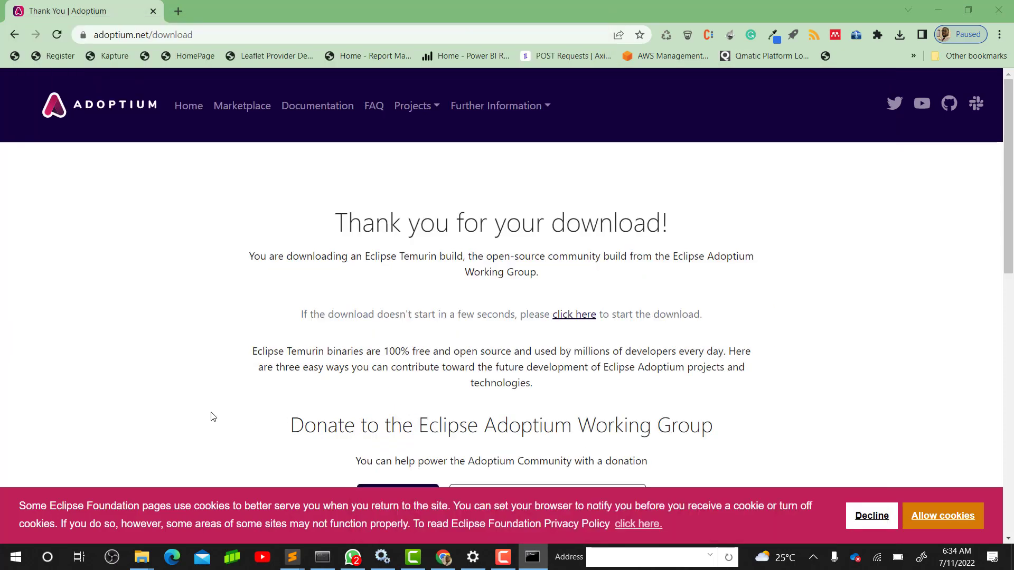
- Go back through browser history to the GeoServer Installation docs page
left_click(14, 34)
left_click(15, 35)
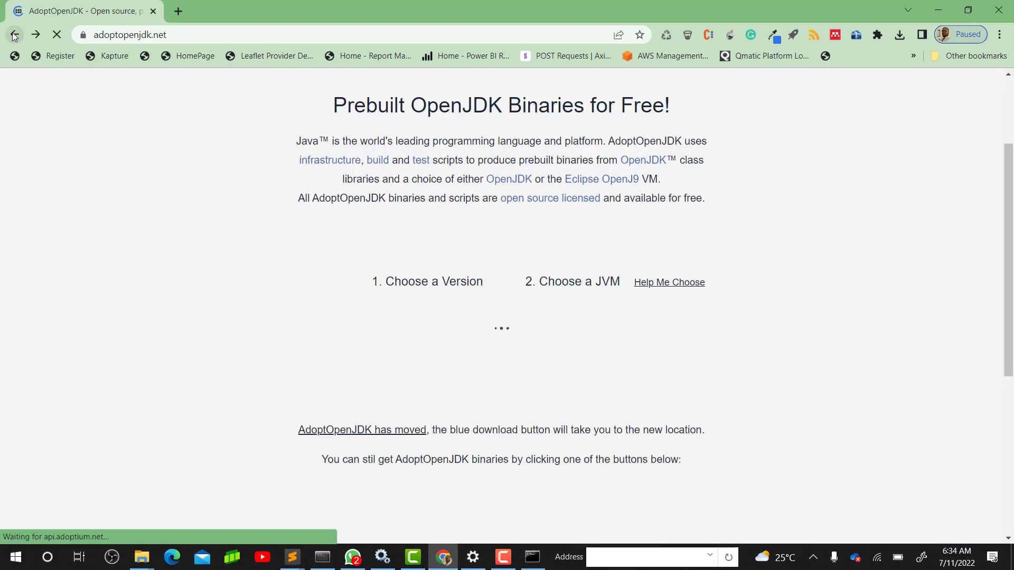
left_click(15, 35)
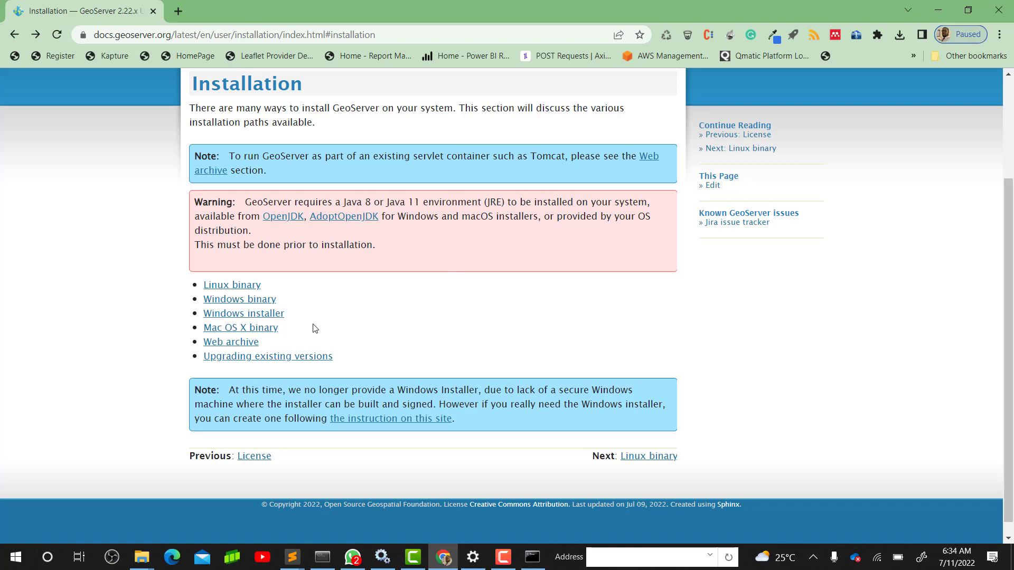
- Open the Windows installer instructions and follow the link to the GeoServer Downloads page
left_click(267, 318)
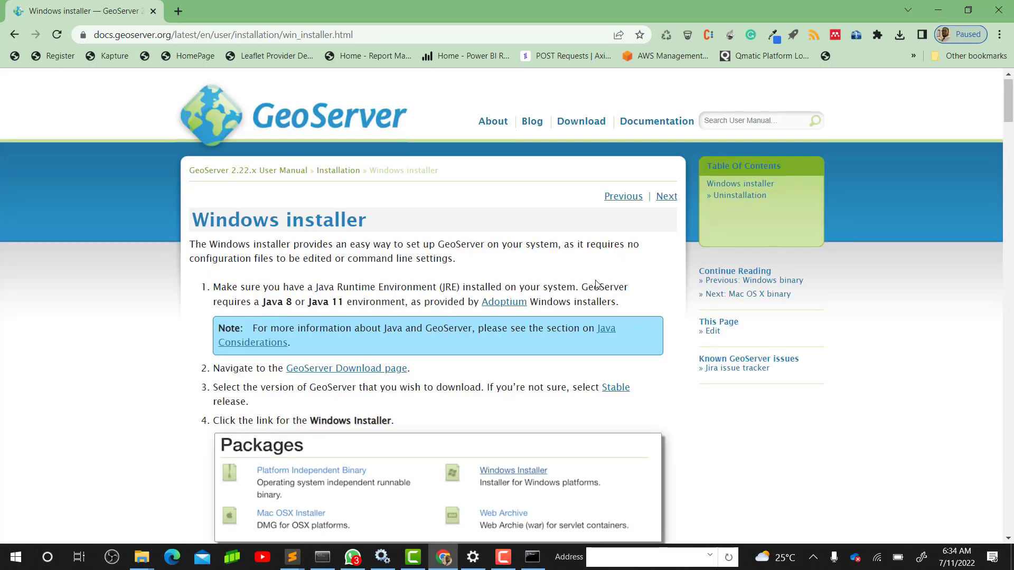
scroll(476, 264, "down", 5)
scroll(379, 214, "up", 1)
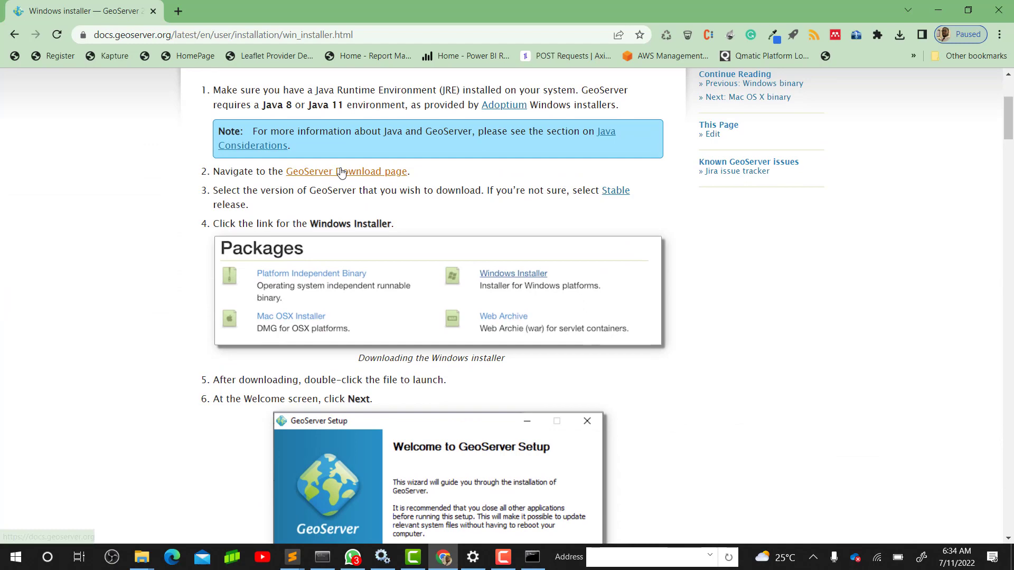
left_click(380, 179)
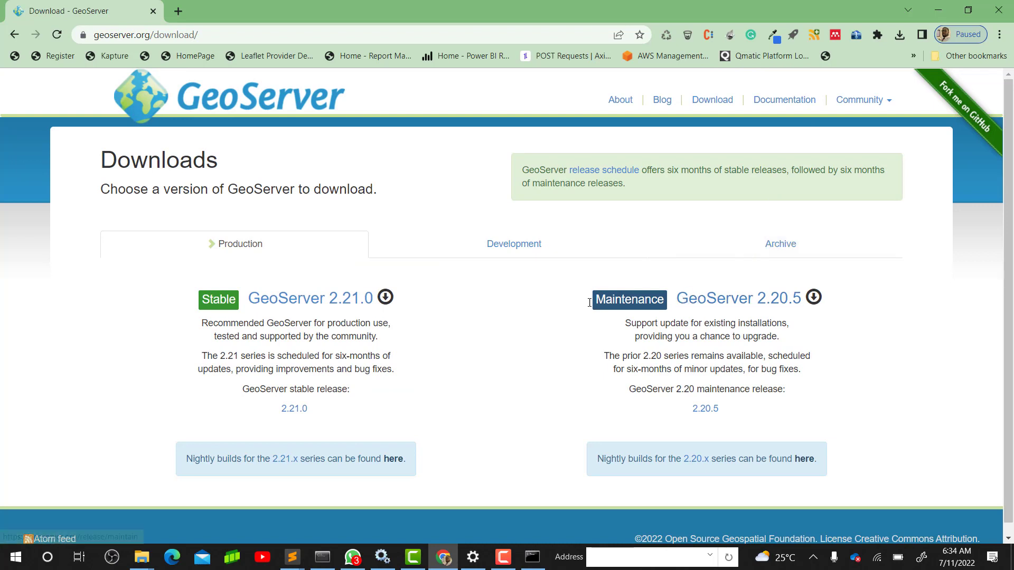
scroll(608, 317, "down", 1)
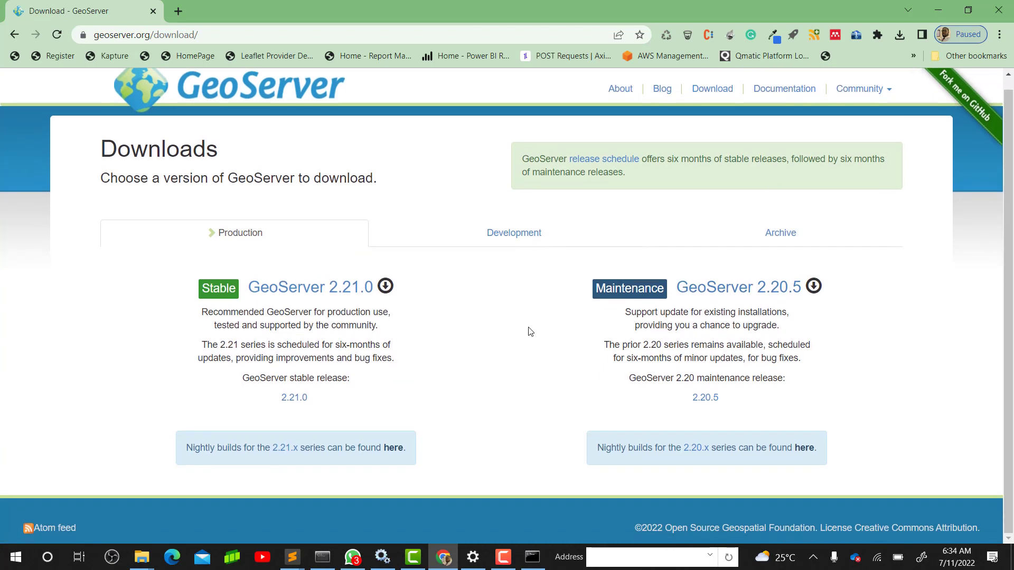
- Download GeoServer-2.21.0-winsetup_1.exe from SourceForge and launch the installer
left_click(331, 295)
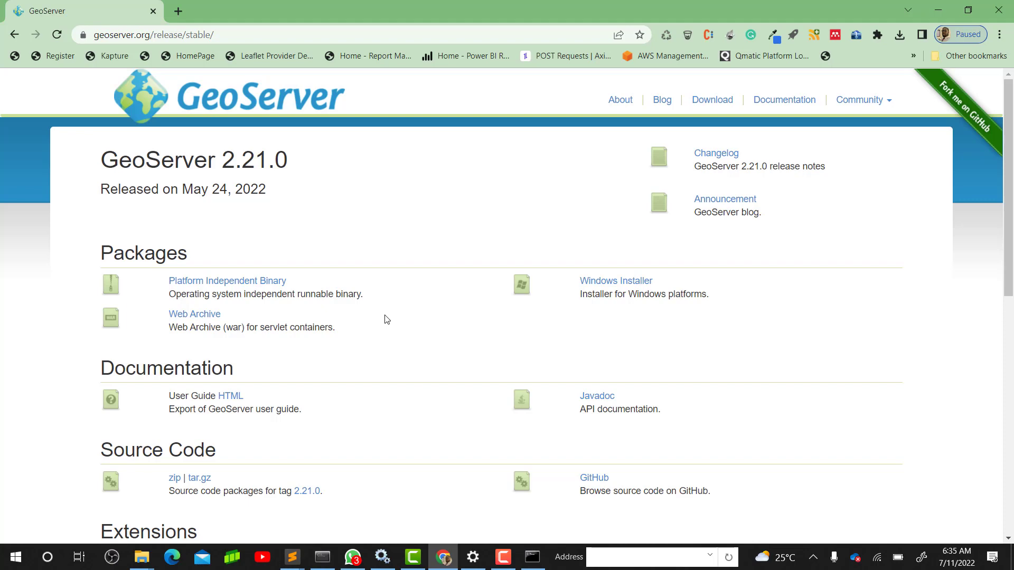
left_click(629, 287)
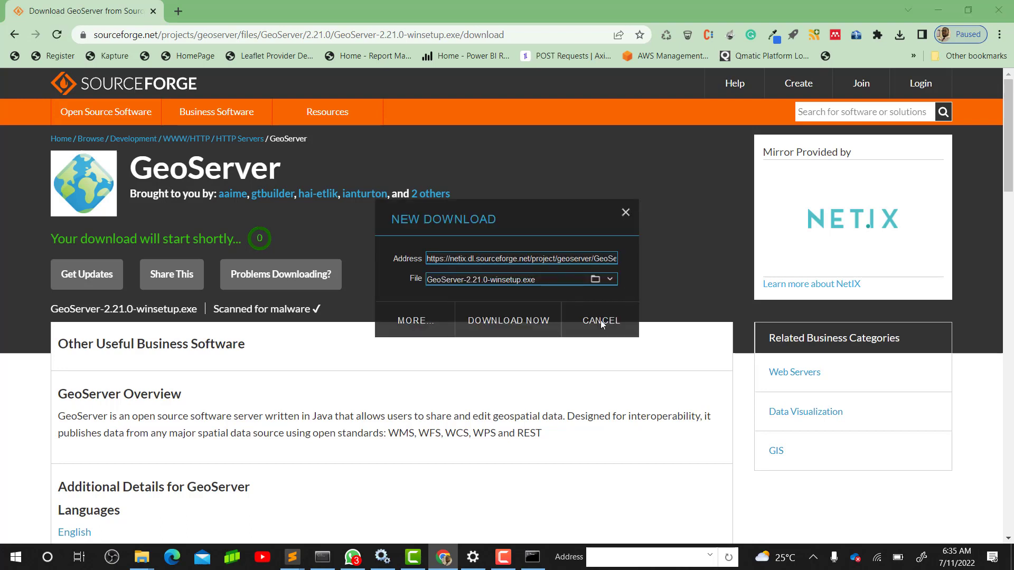
left_click(535, 326)
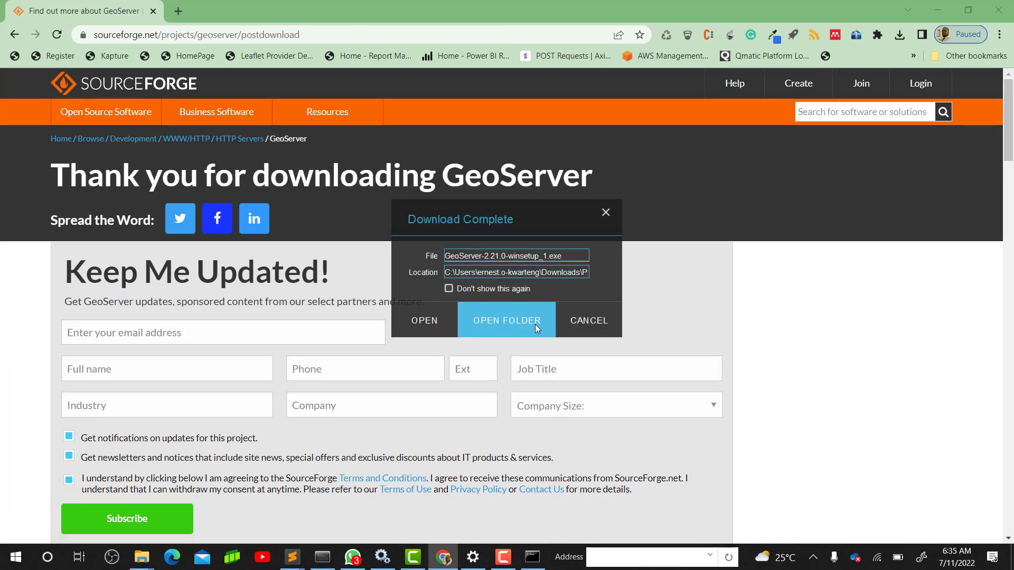
left_click(431, 322)
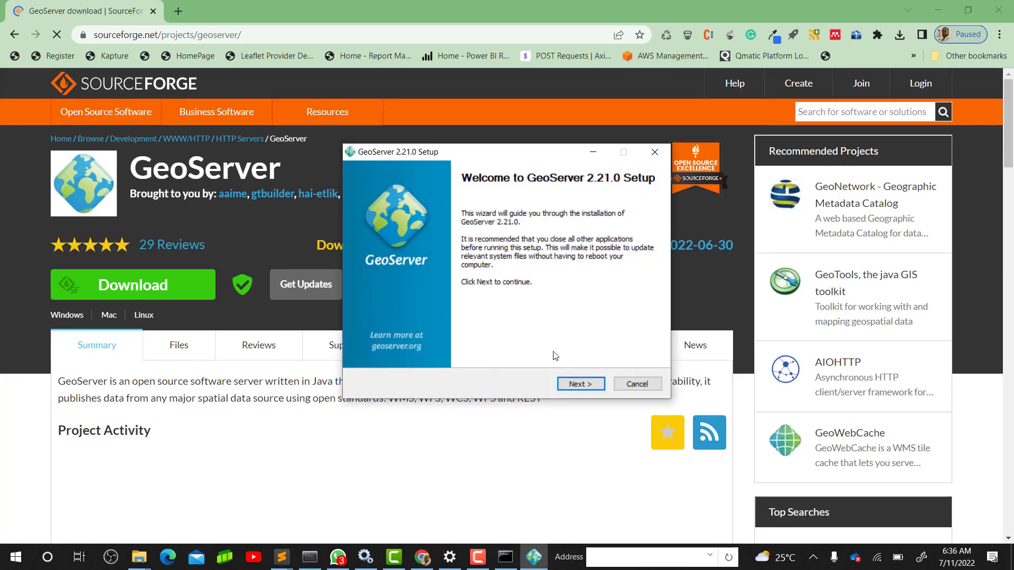
- Pass the GeoServer Setup welcome page and accept the license agreement
left_click(590, 388)
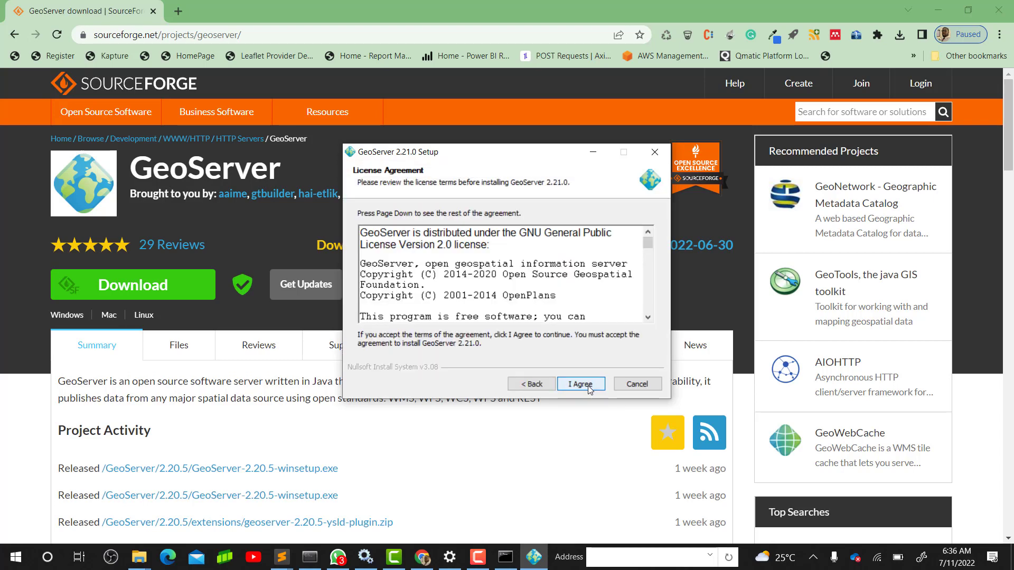
left_click(589, 388)
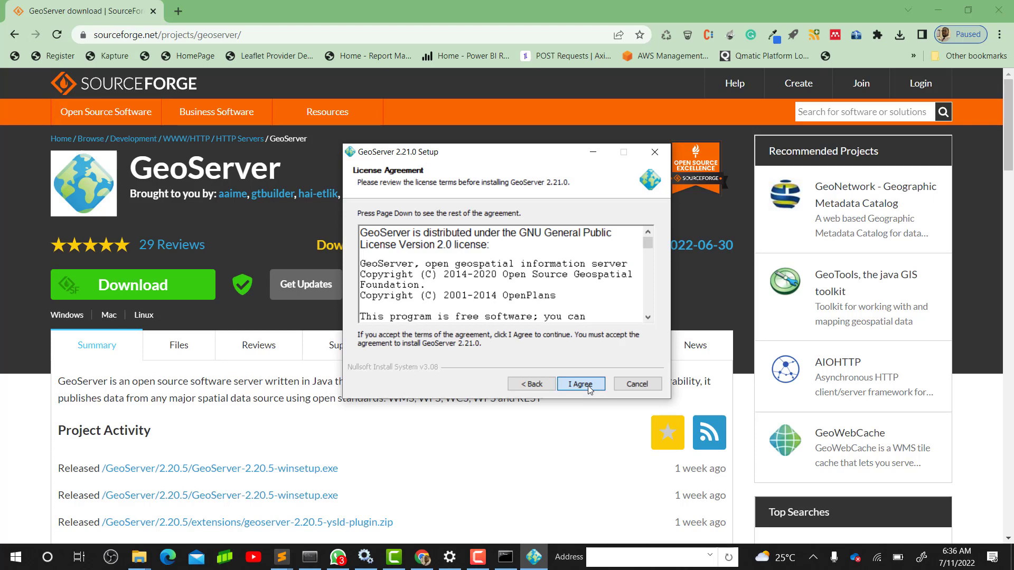
left_click(588, 385)
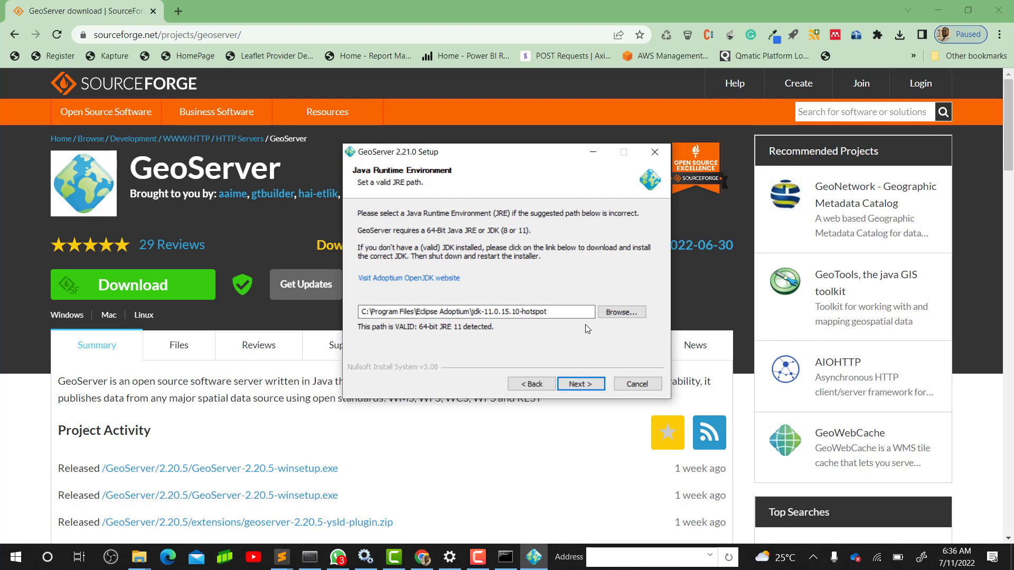
left_click(618, 313)
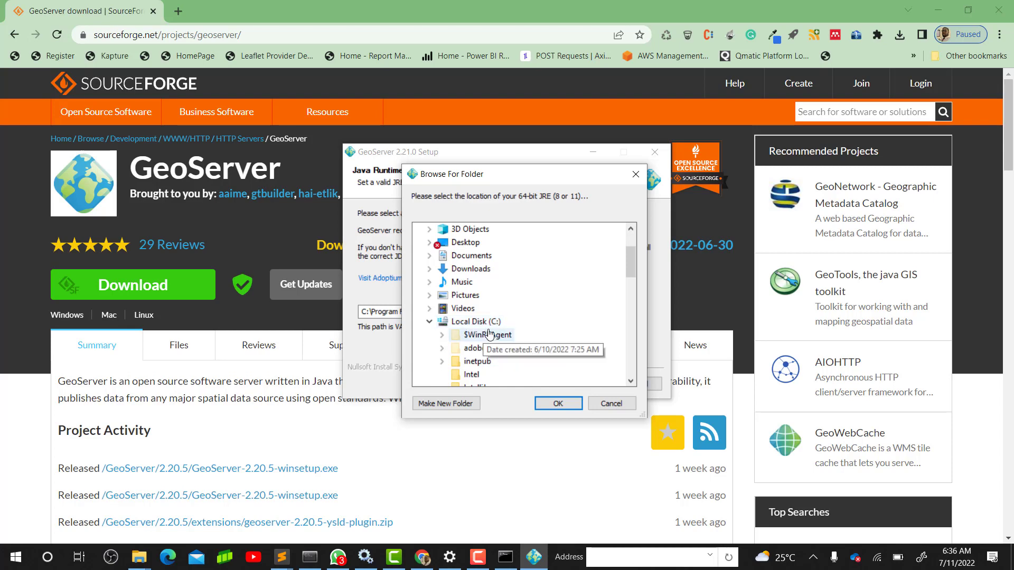
scroll(489, 328, "down", 3)
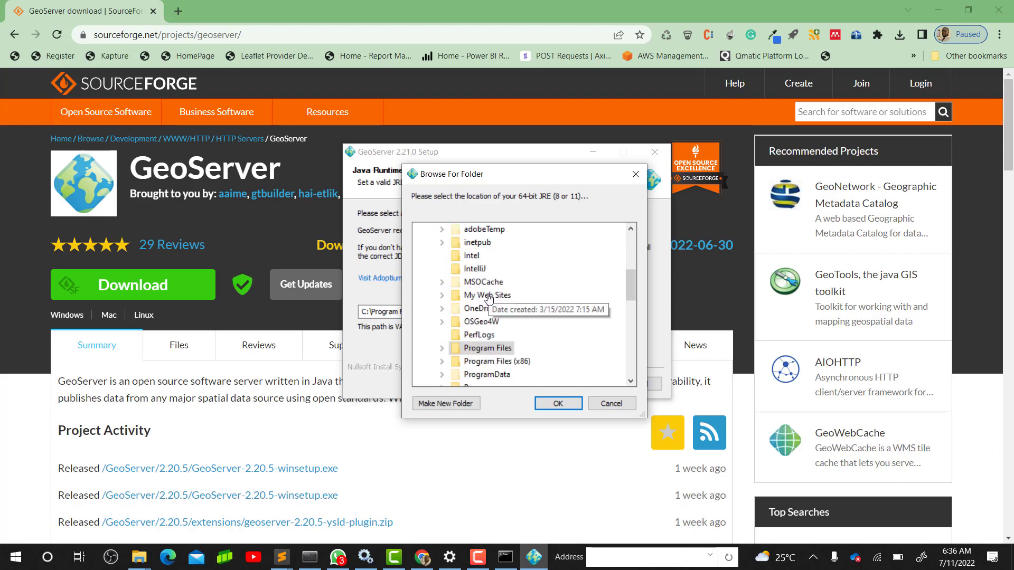
double_click(506, 348)
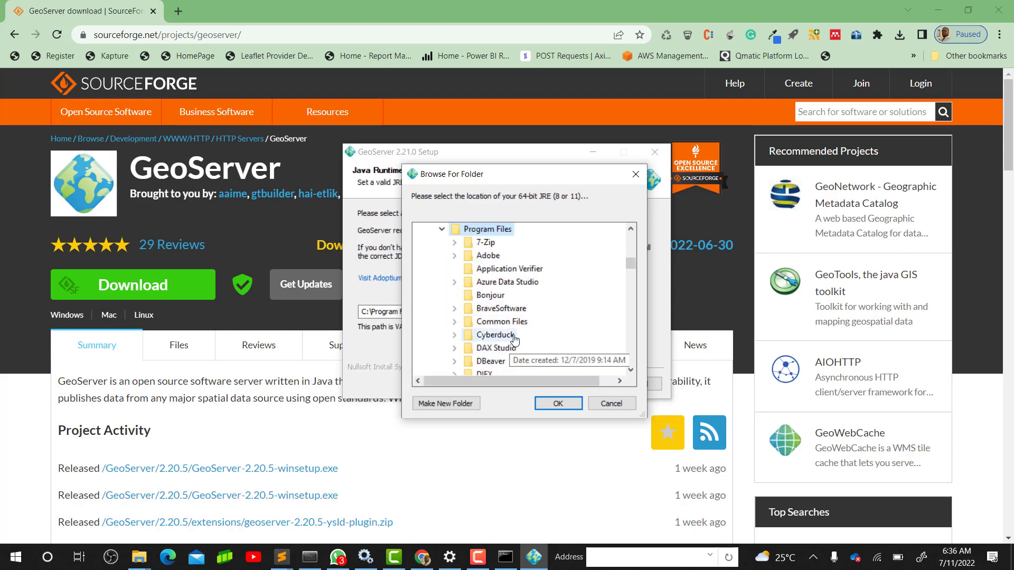
scroll(525, 288, "down", 1)
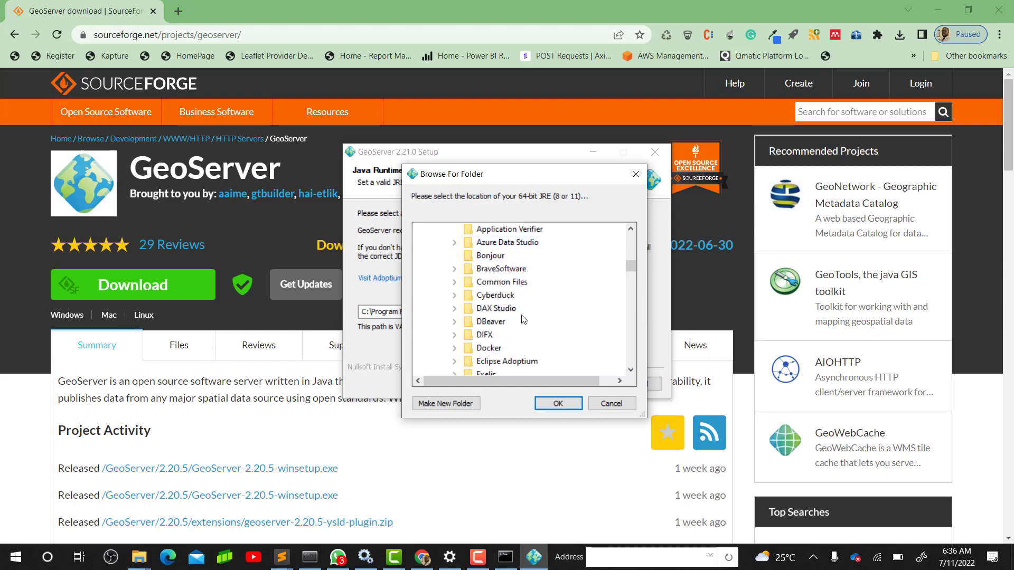
scroll(524, 319, "down", 1)
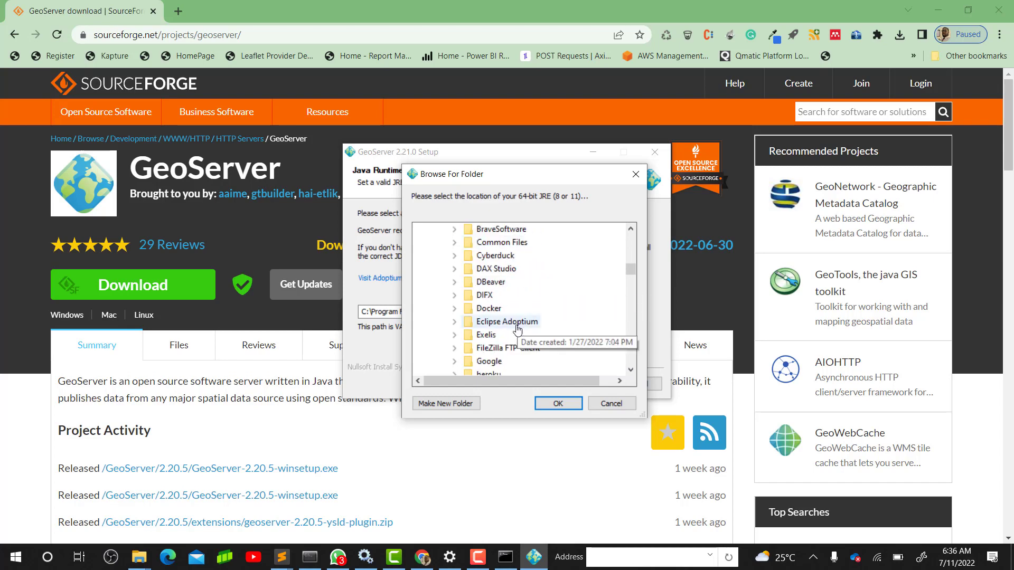
double_click(488, 323)
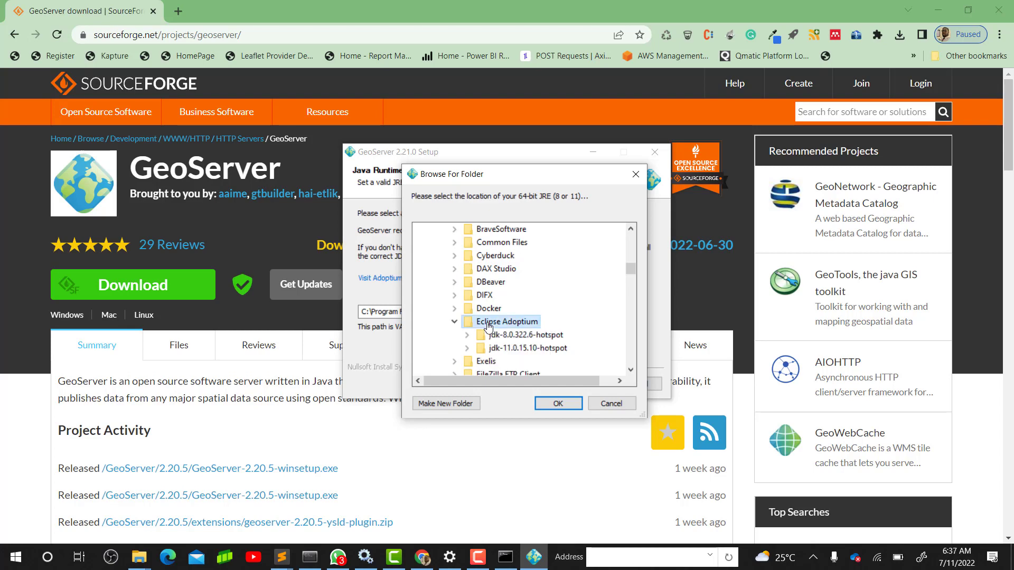
double_click(518, 349)
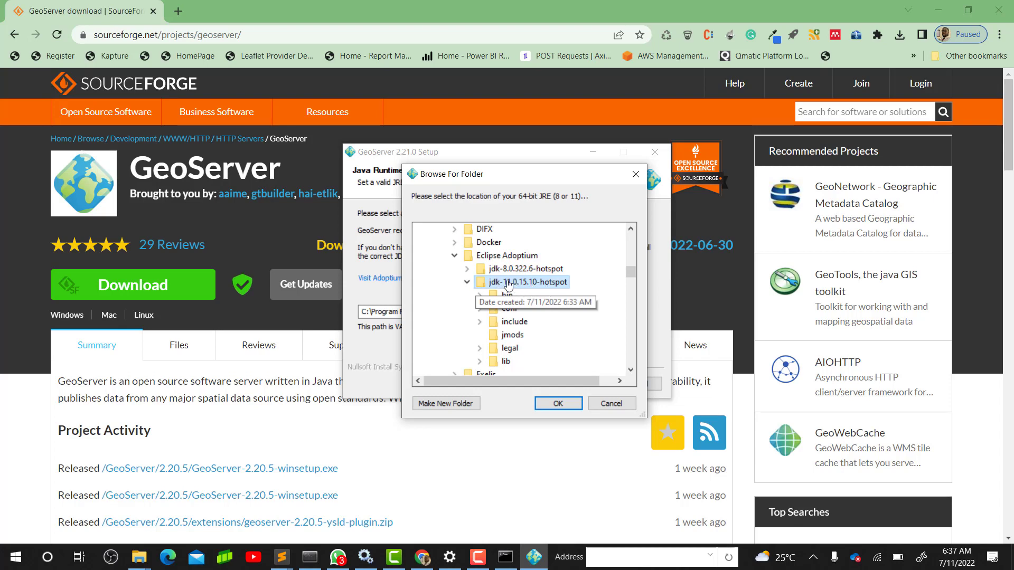
left_click(566, 407)
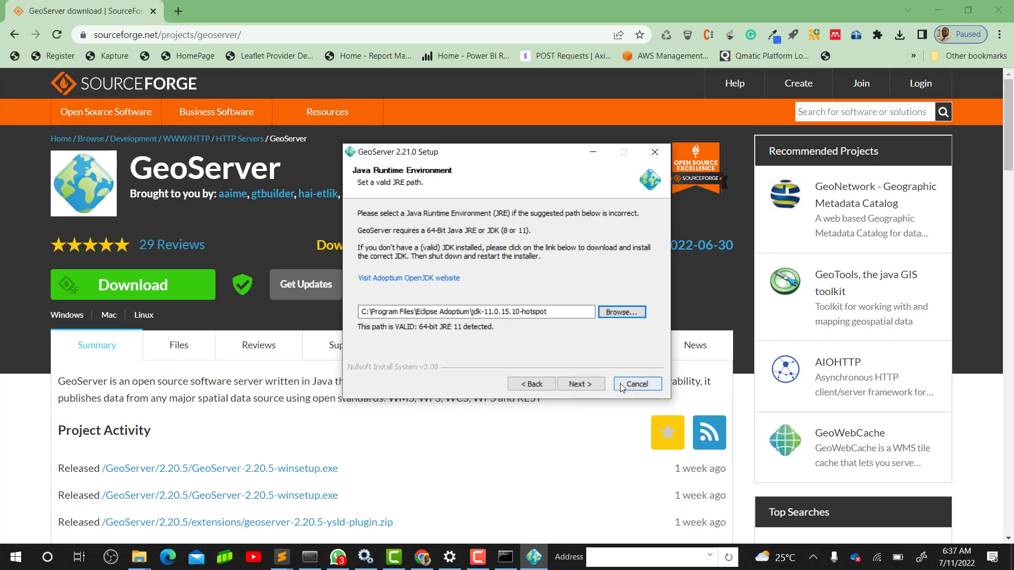
- Keep the default install folder, Start Menu folder, data directory, admin credentials and port 8080
left_click(593, 385)
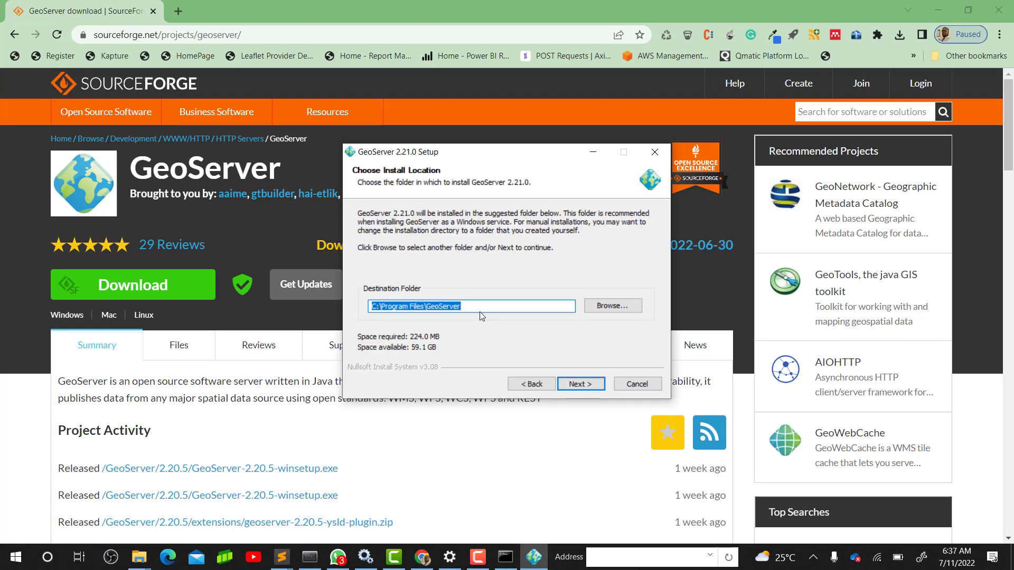
left_click(588, 385)
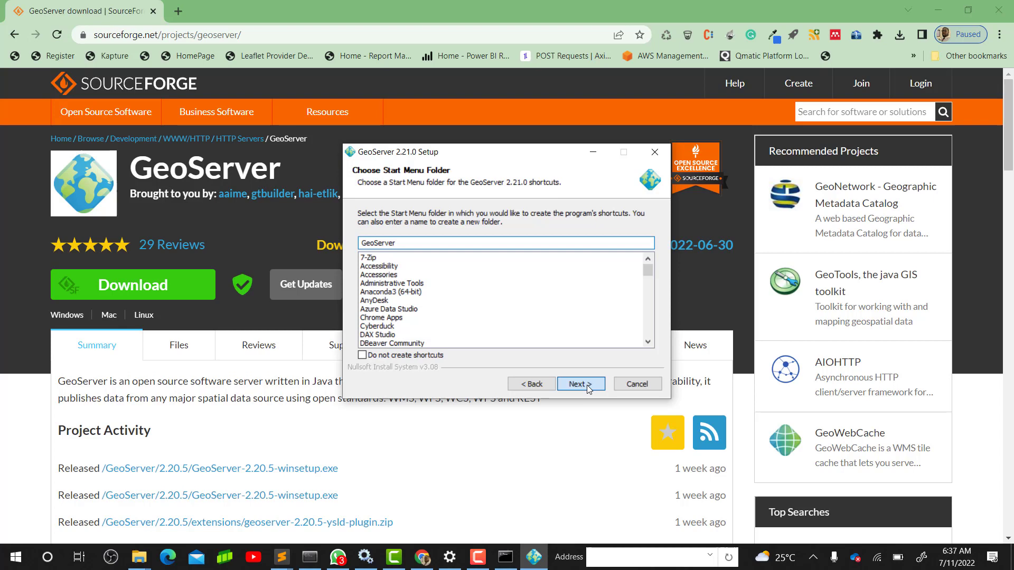
left_click(588, 384)
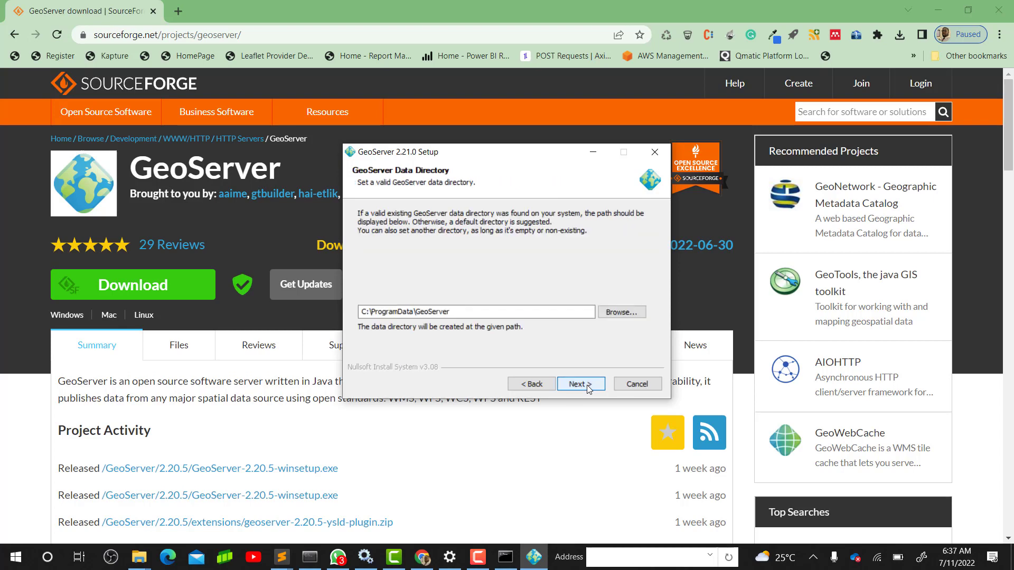
left_click(588, 385)
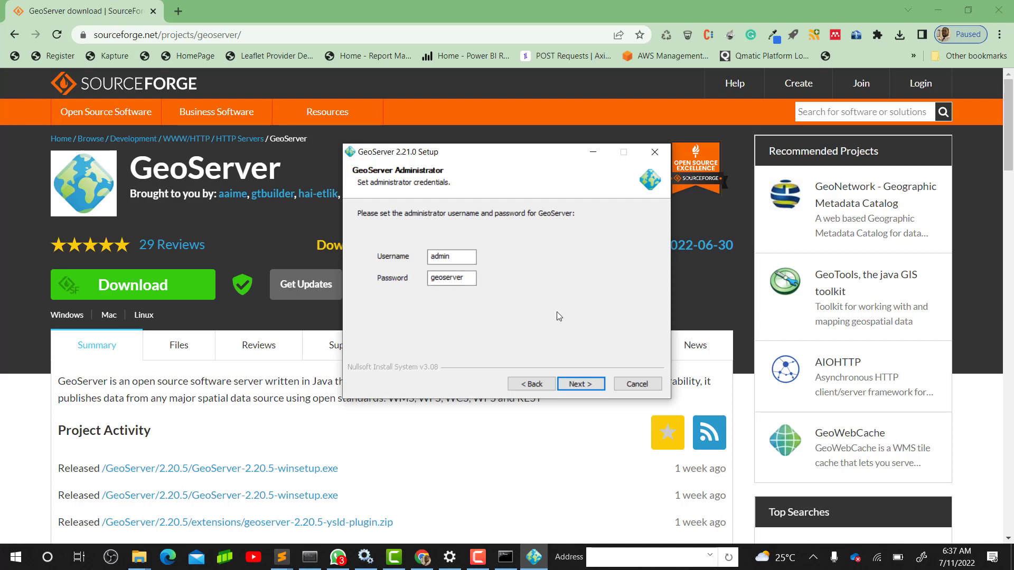
left_click(581, 385)
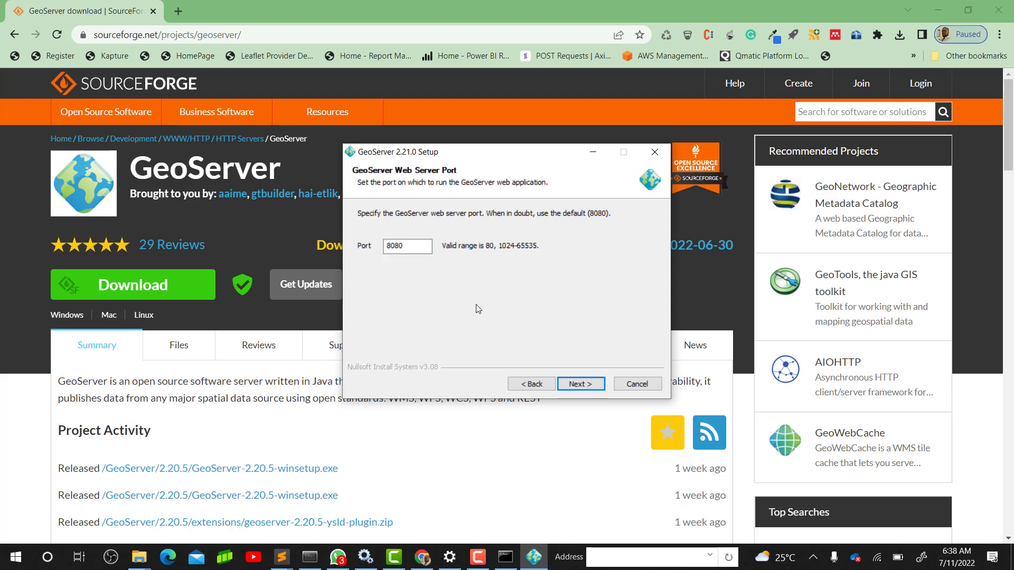
left_click(413, 249)
left_click(581, 384)
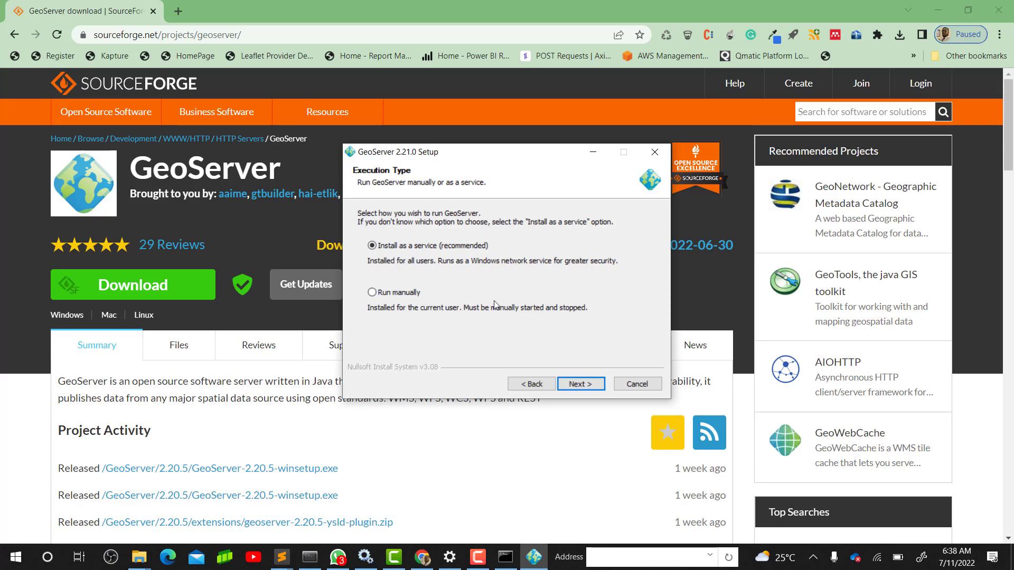
- Review the summary, install GeoServer 2.21.0 as a service, and close the wizard
left_click(589, 384)
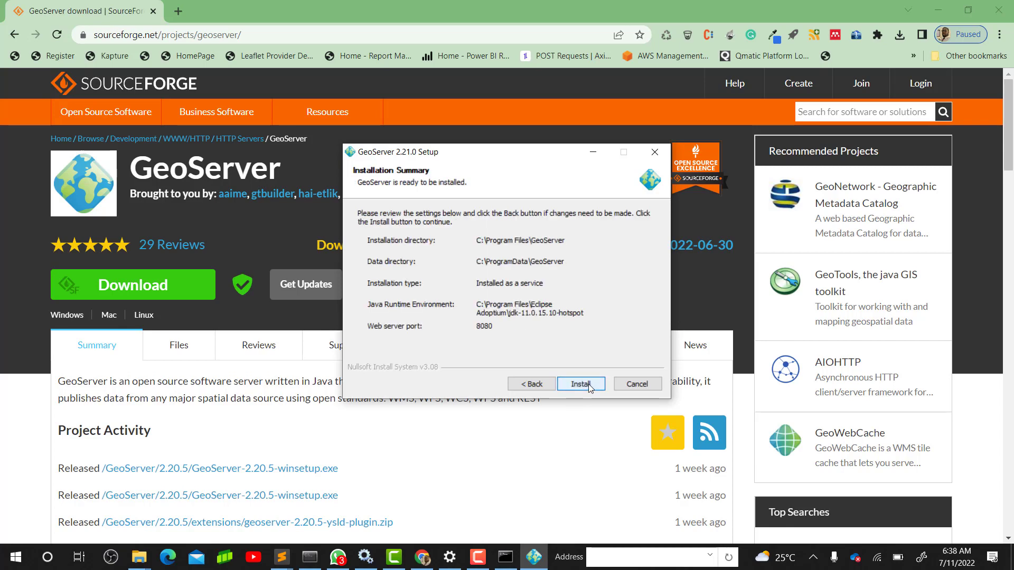
left_click(588, 384)
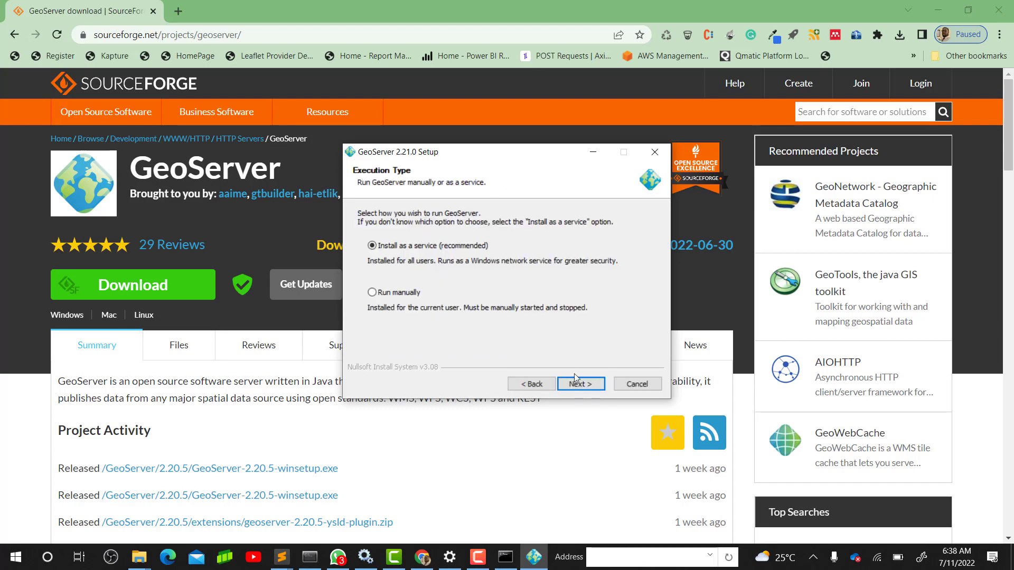
left_click(588, 385)
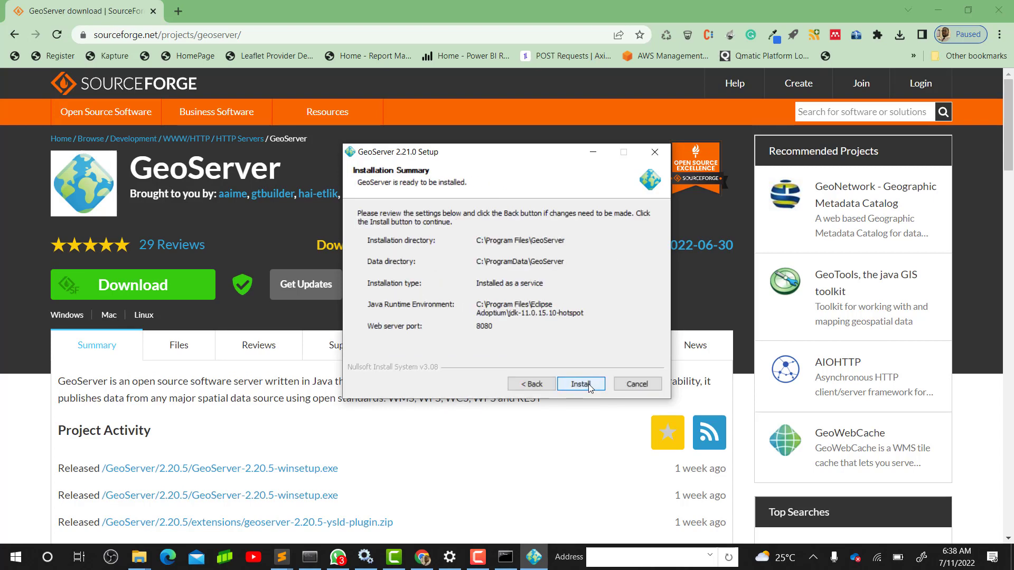
left_click(588, 385)
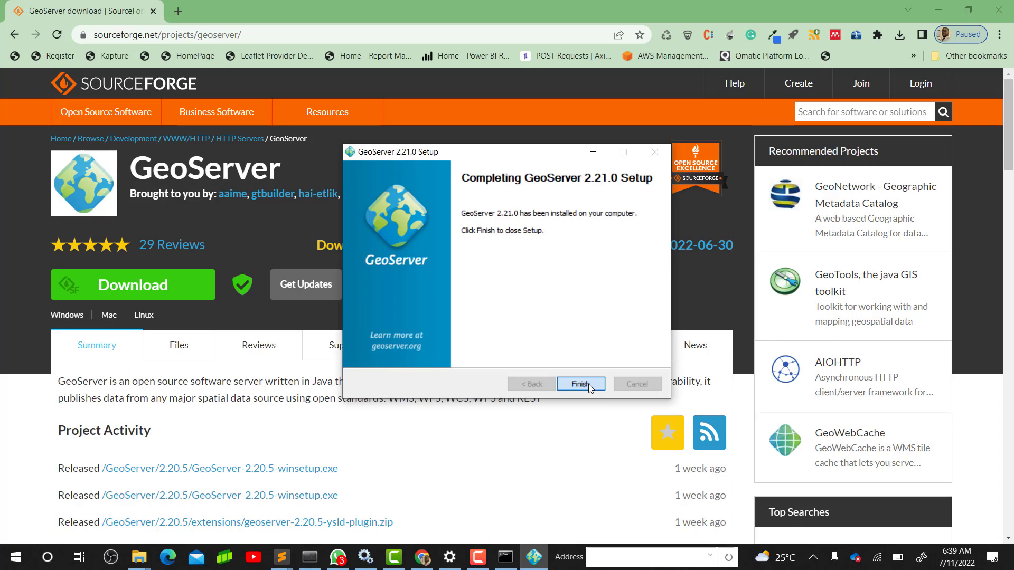
left_click(588, 384)
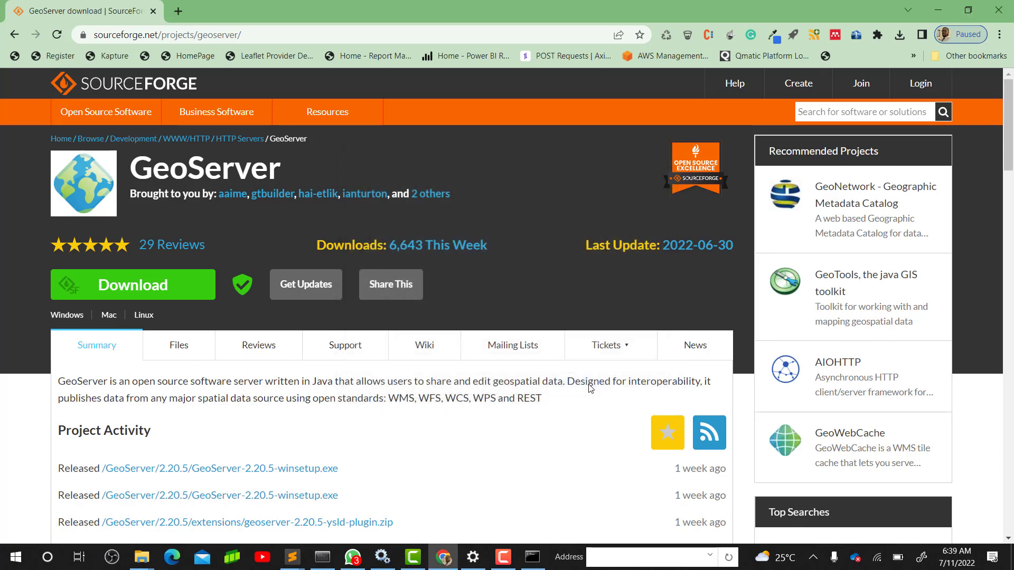
- Launch Start GeoServer from the GeoServer folder under G in the Start menu
left_click(15, 563)
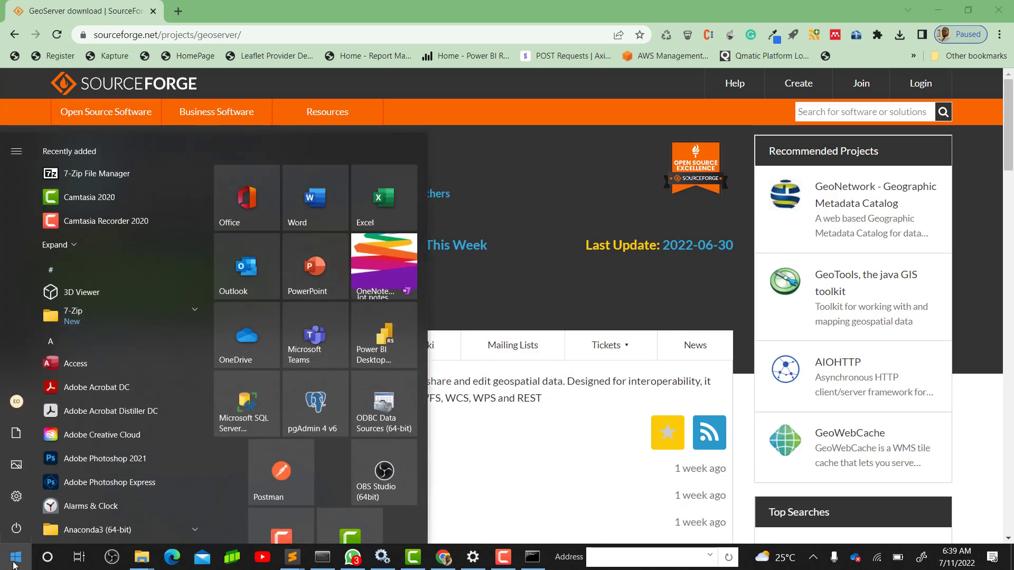
left_click(66, 341)
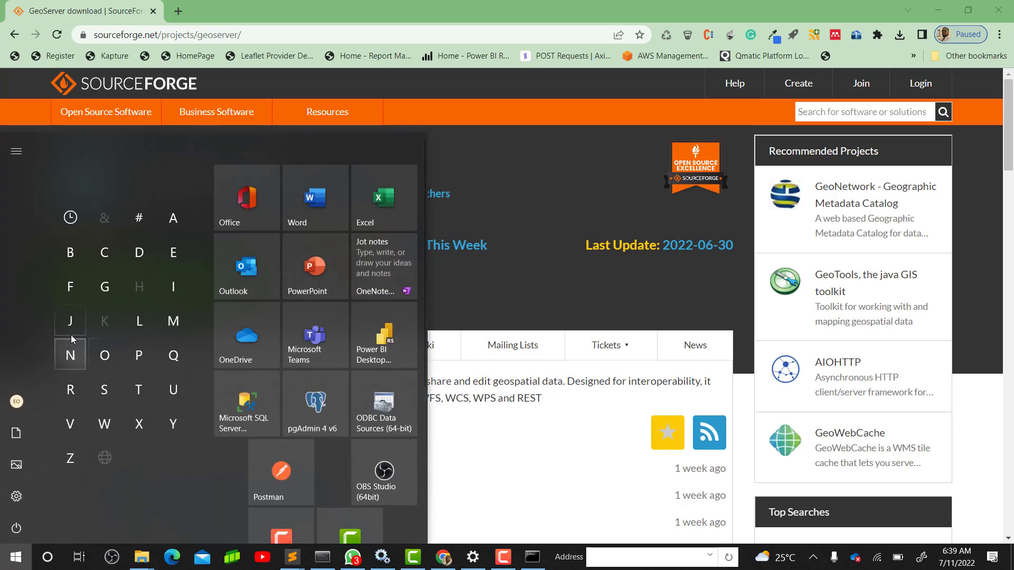
left_click(112, 285)
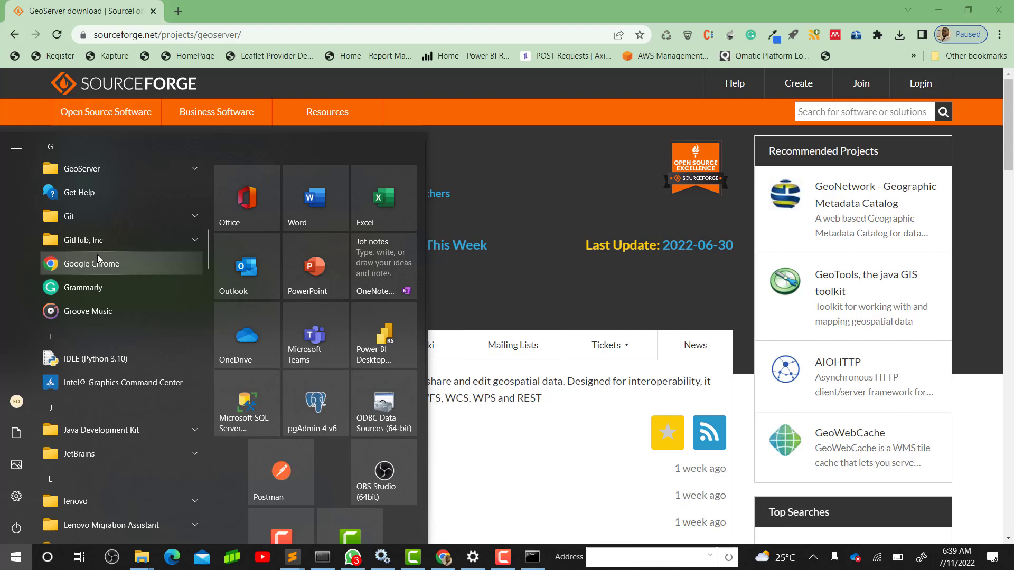
left_click(107, 168)
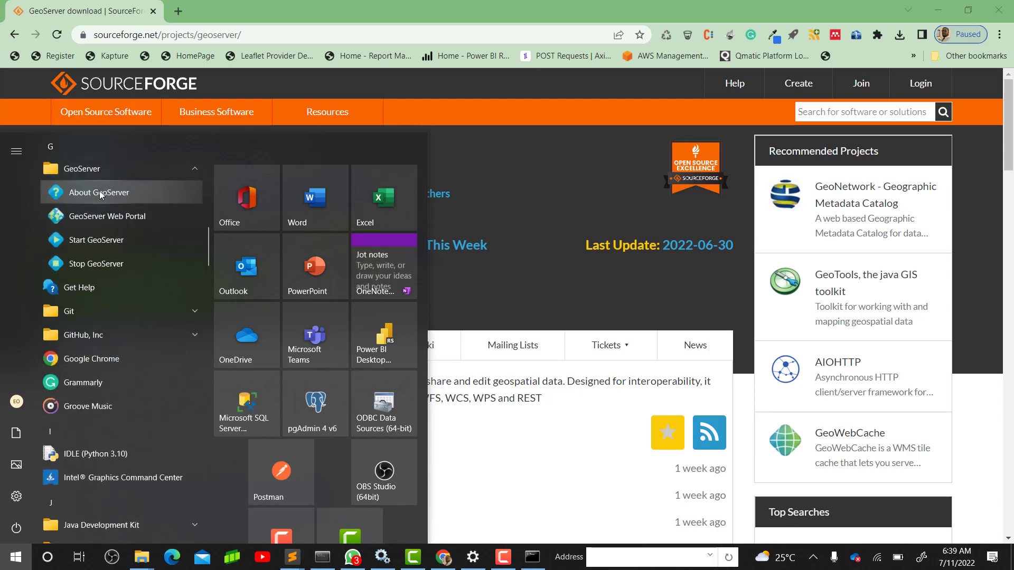
left_click(96, 241)
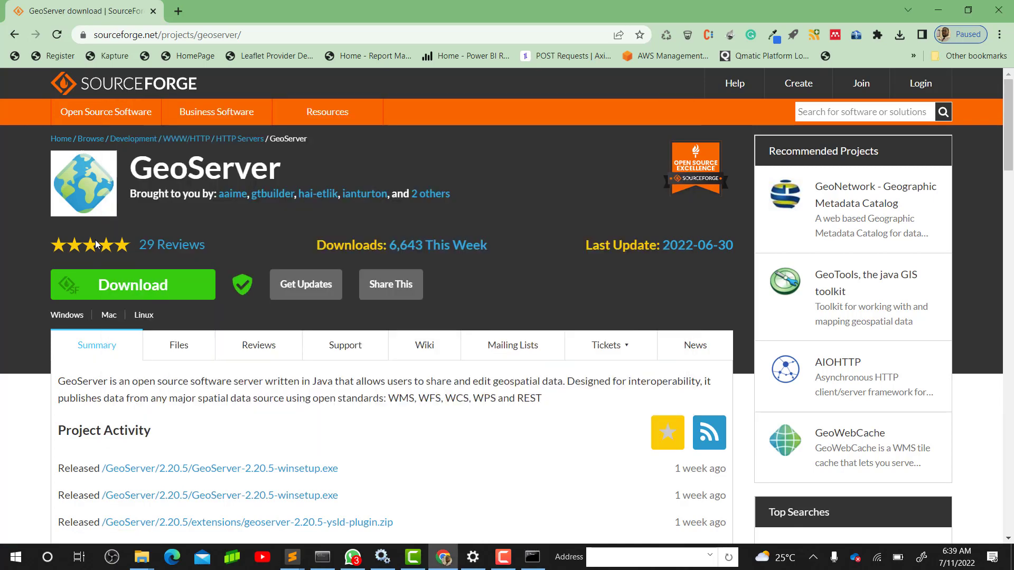
- Load localhost:8080/geoserver in a new tab, then open another blank tab
left_click(178, 11)
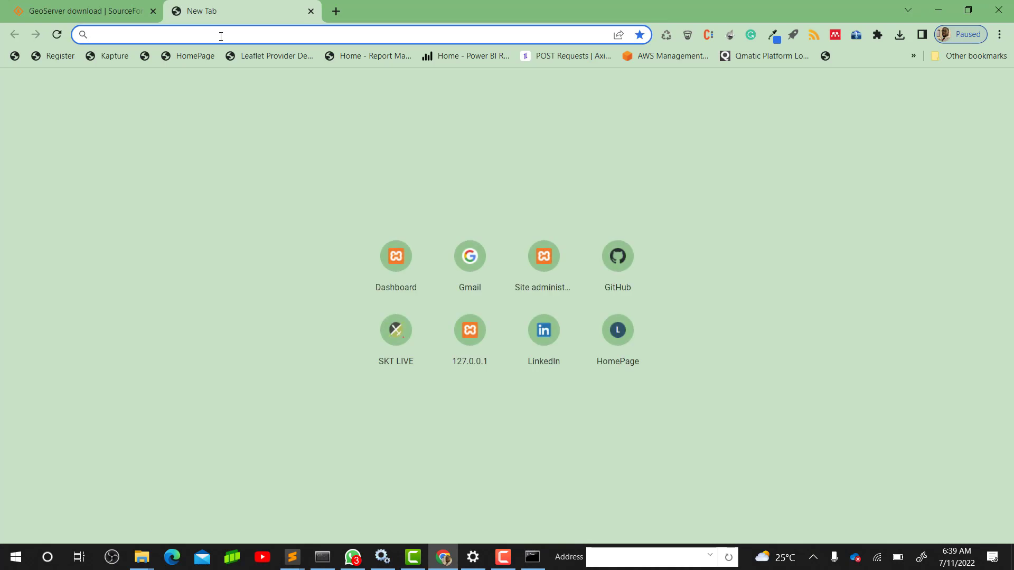
type("loc")
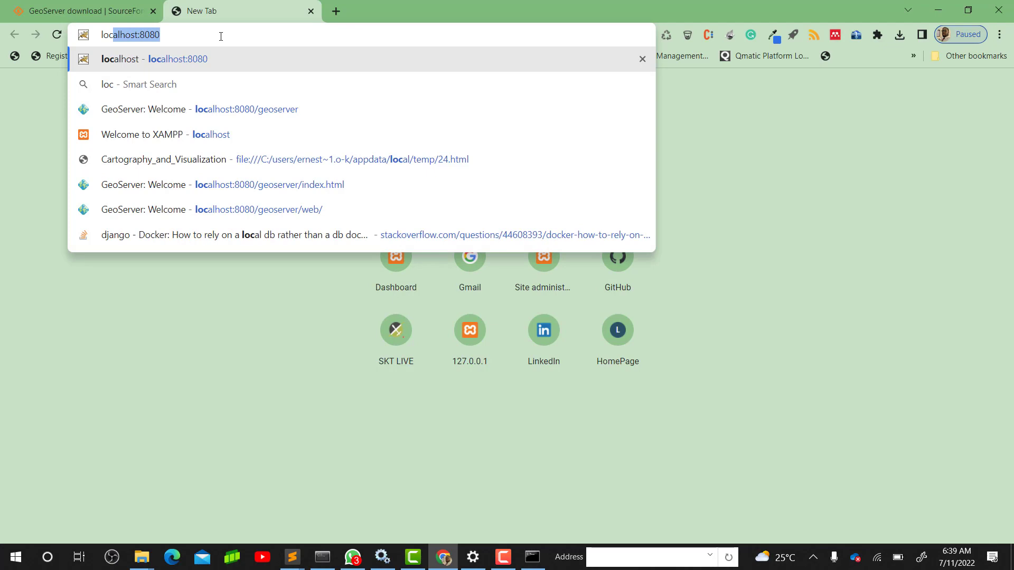
key("Right")
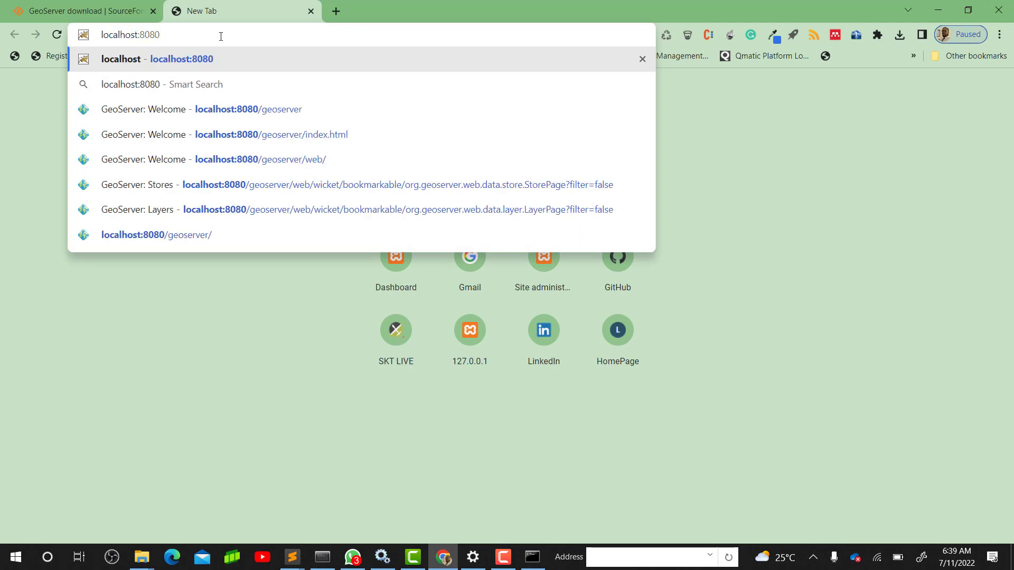
type("/")
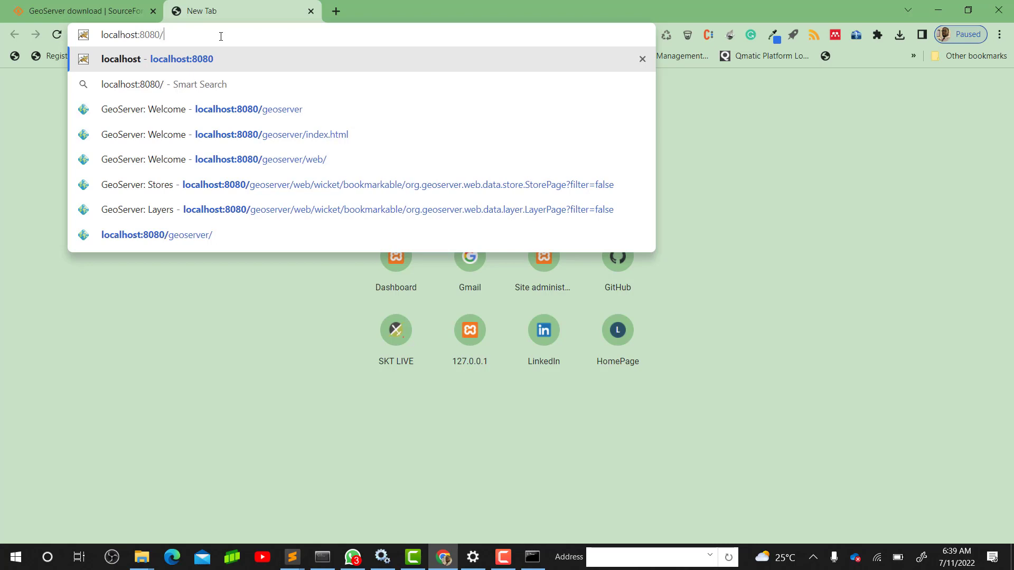
type("geo")
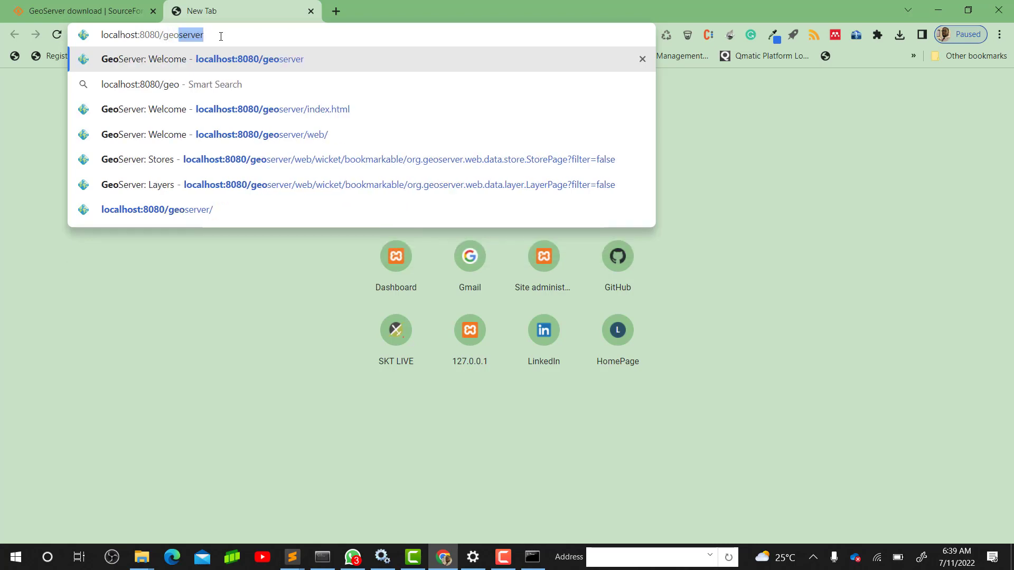
key("Return")
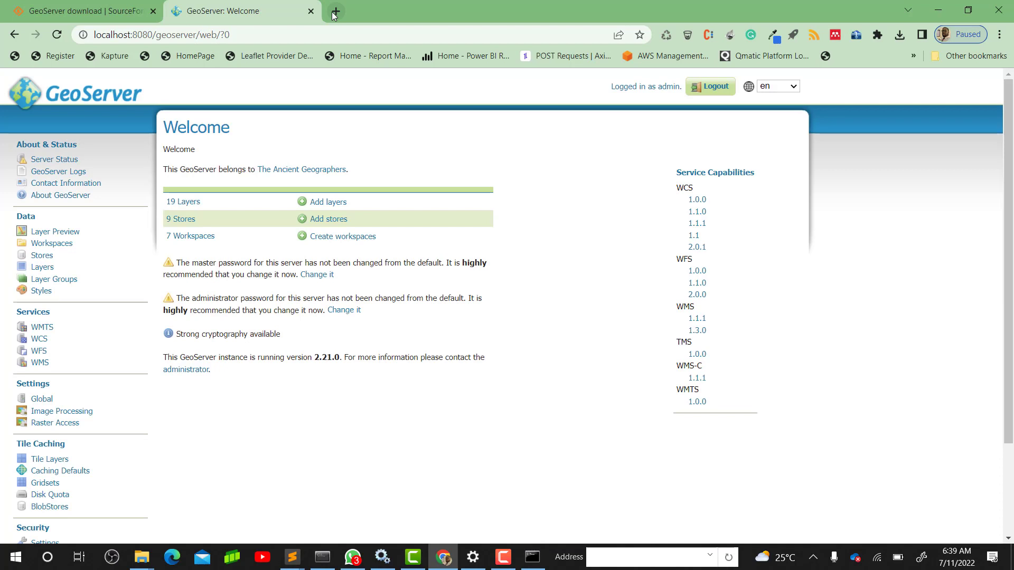
left_click(334, 11)
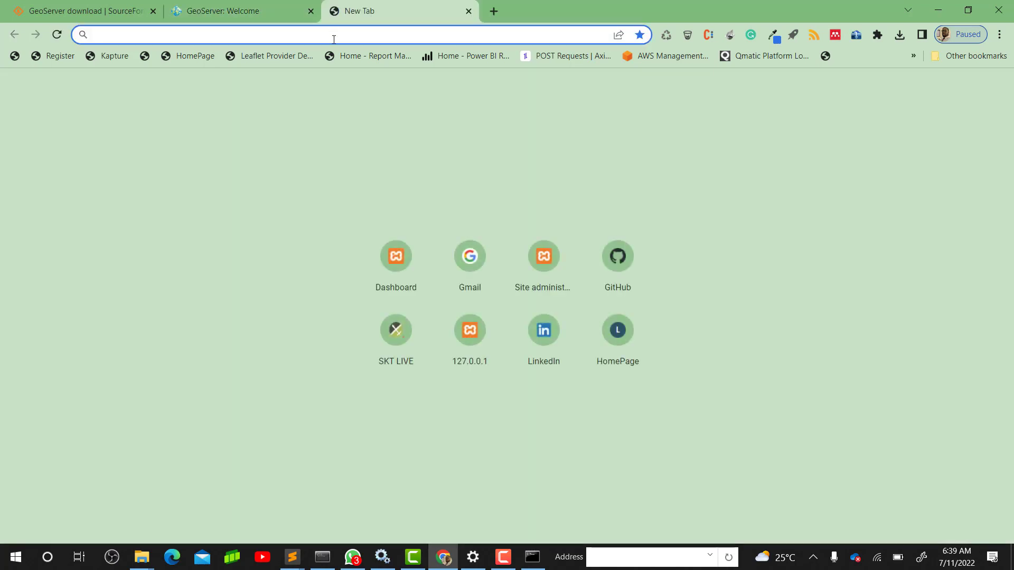
- Load 127.0.0.1:8080/geoserver, replacing the autocompleted port 3009 with 8080
type("1")
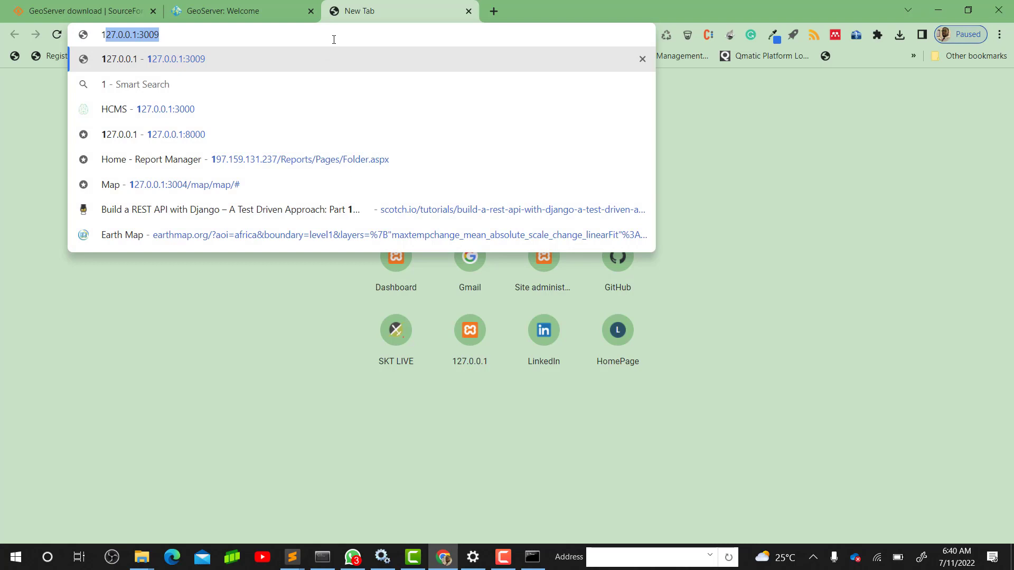
left_click(159, 42)
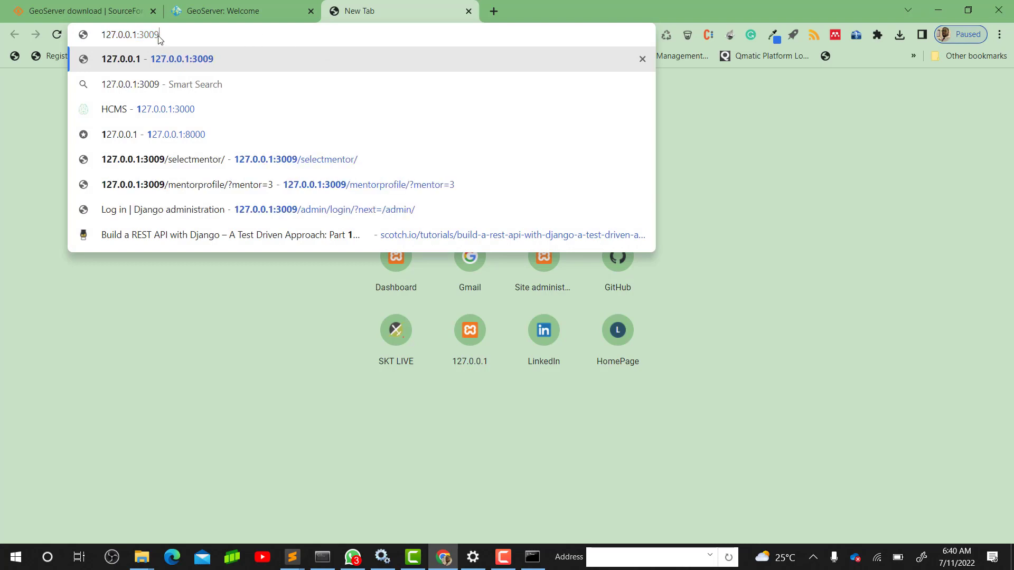
double_click(154, 34)
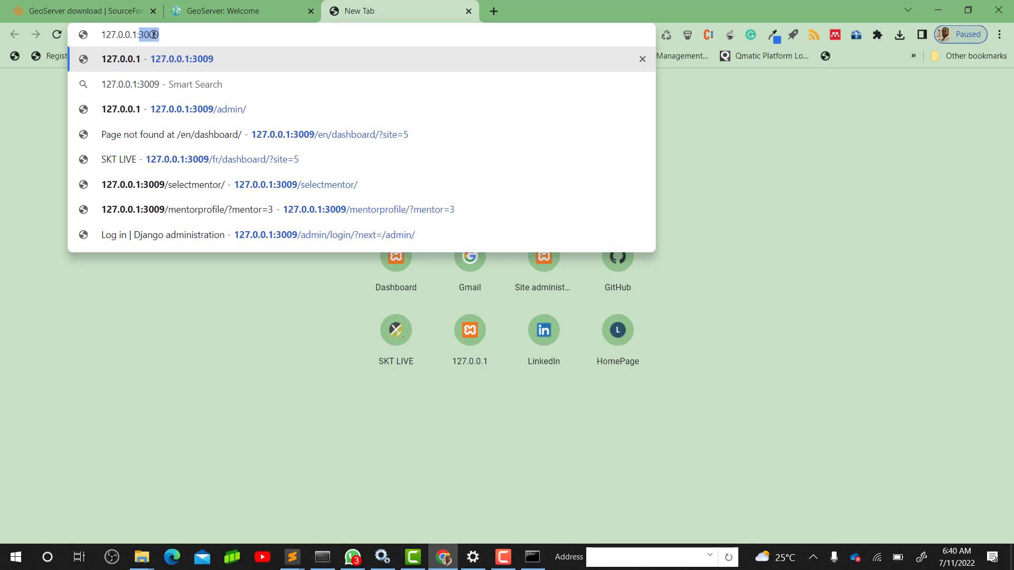
key("BackSpace")
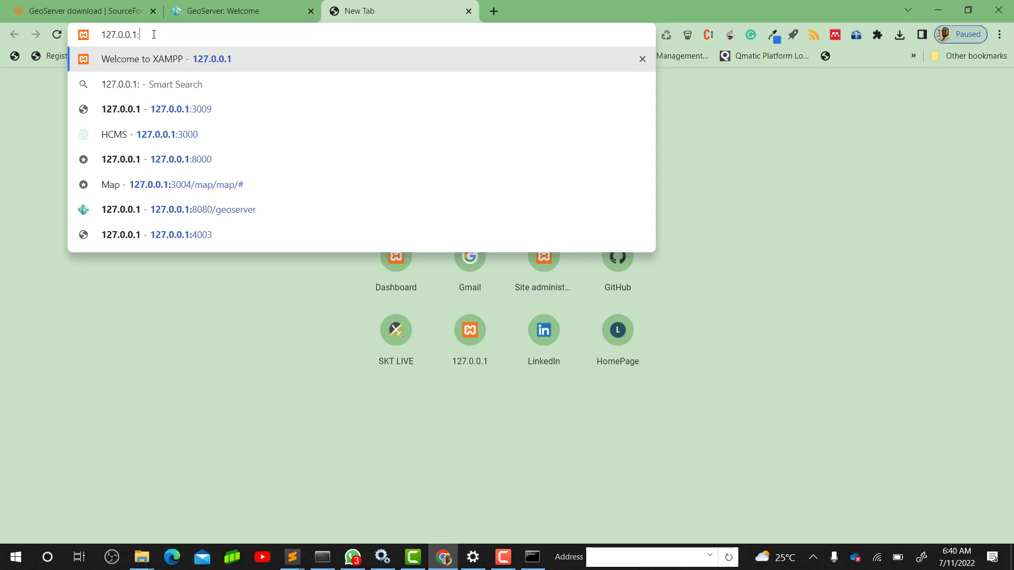
type("808")
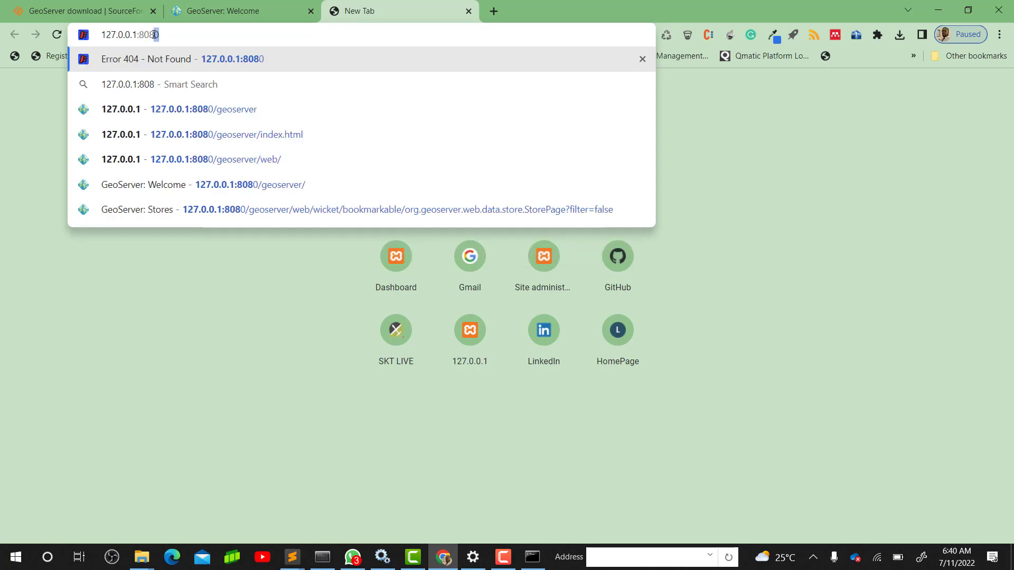
type("0/g")
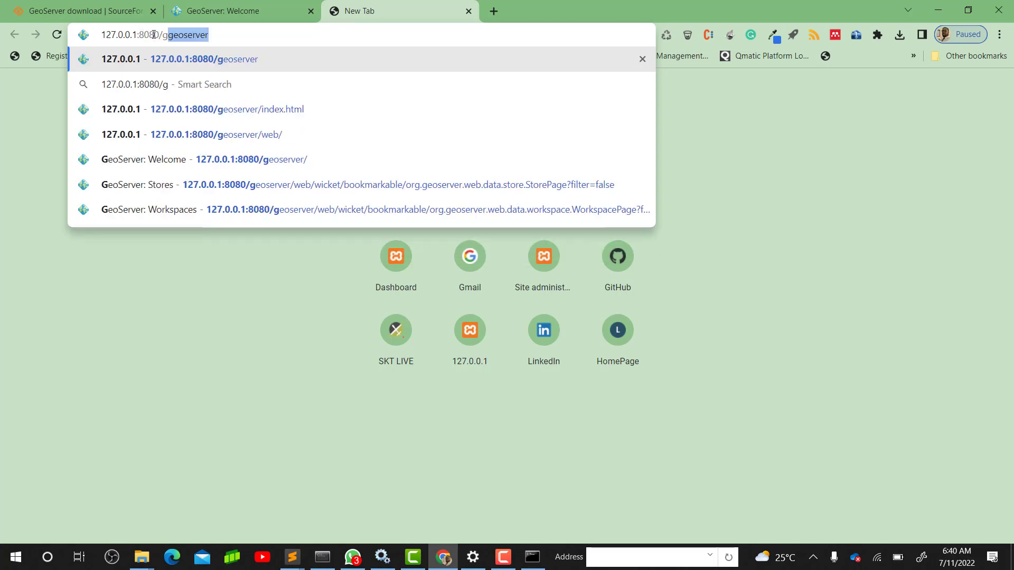
type("eoserver")
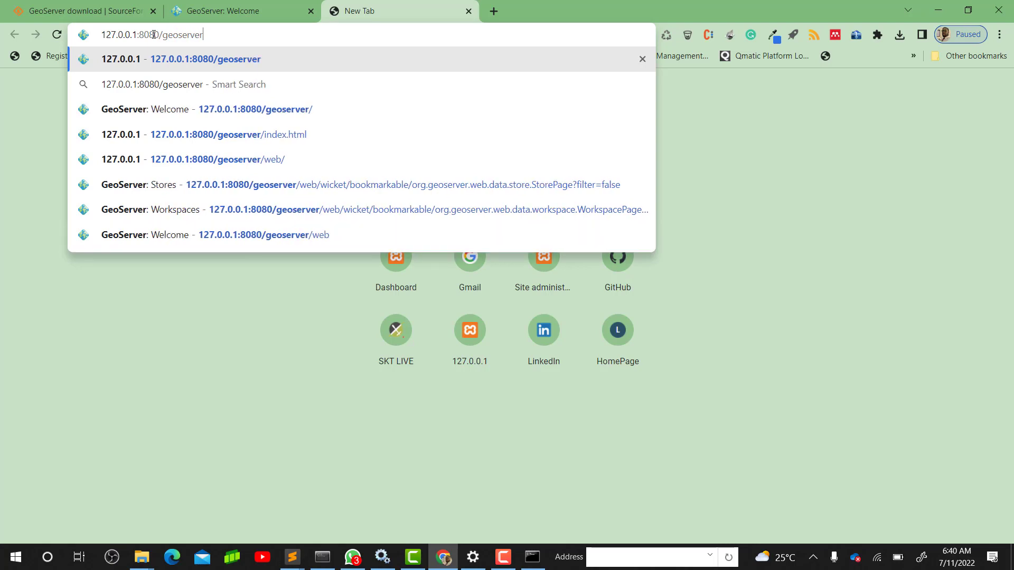
key("Return")
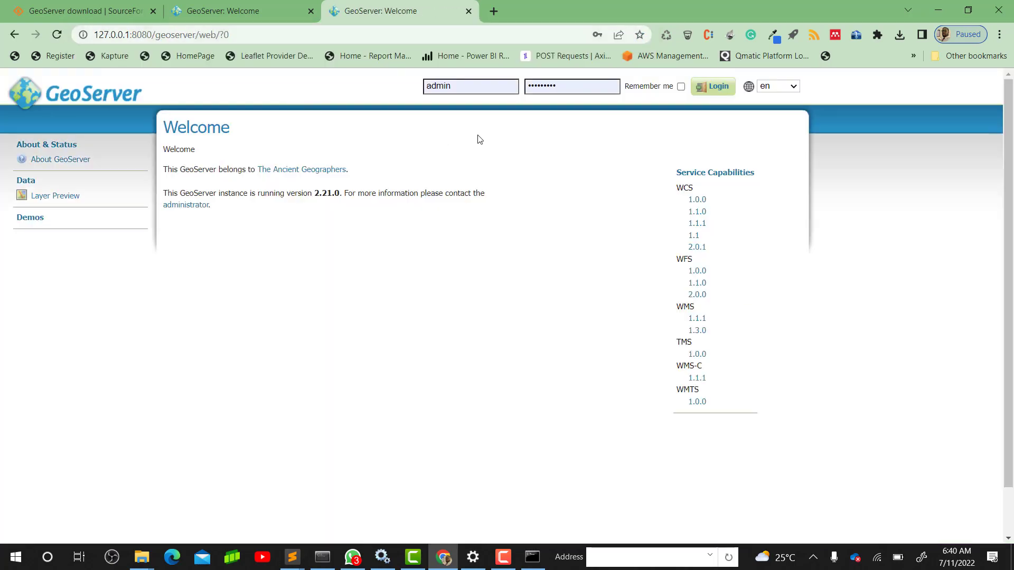
- Replace the password field contents with the administrator password and log in as admin
left_click(595, 91)
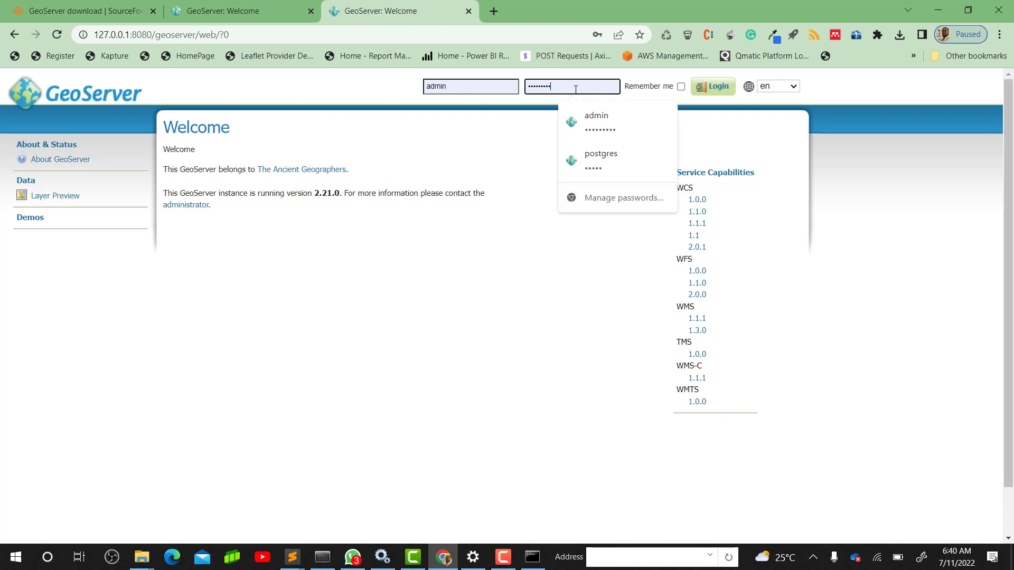
key("ctrl+a")
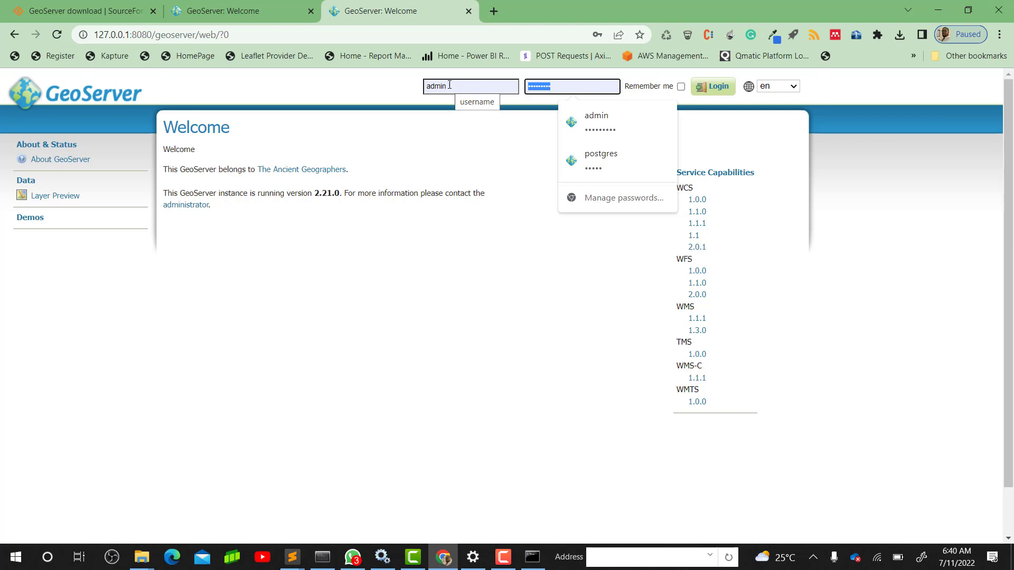
type("ge")
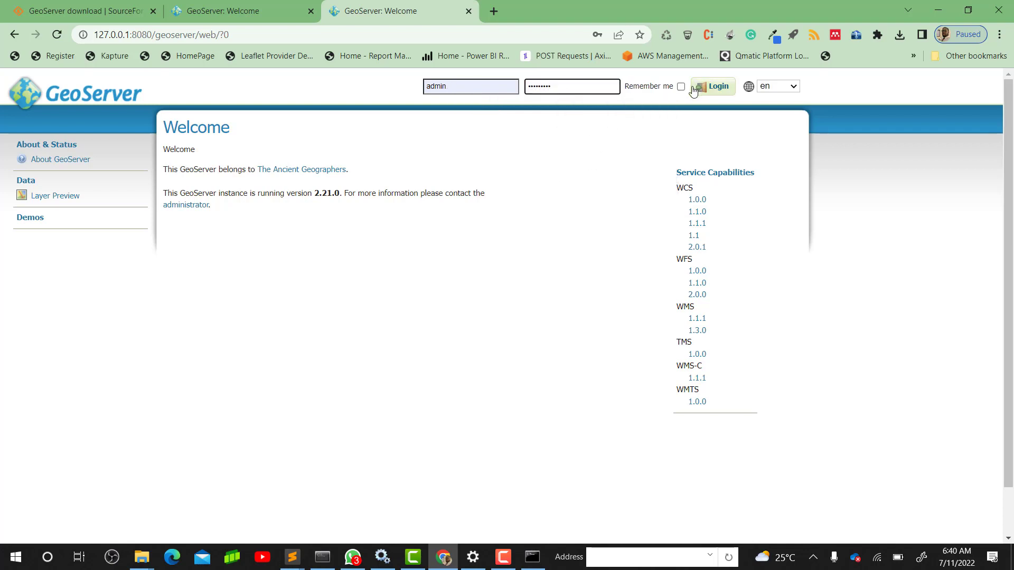
left_click(718, 89)
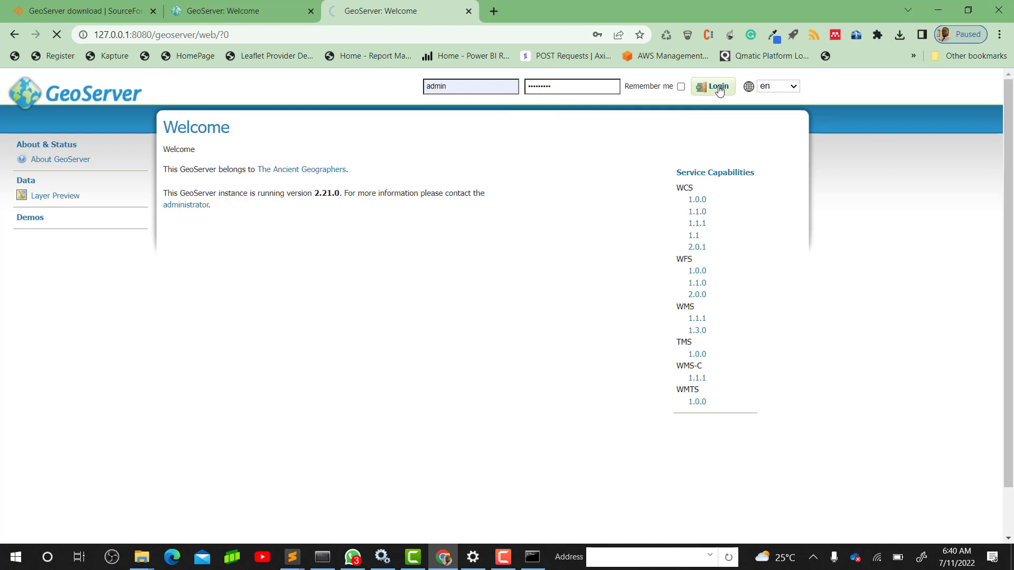